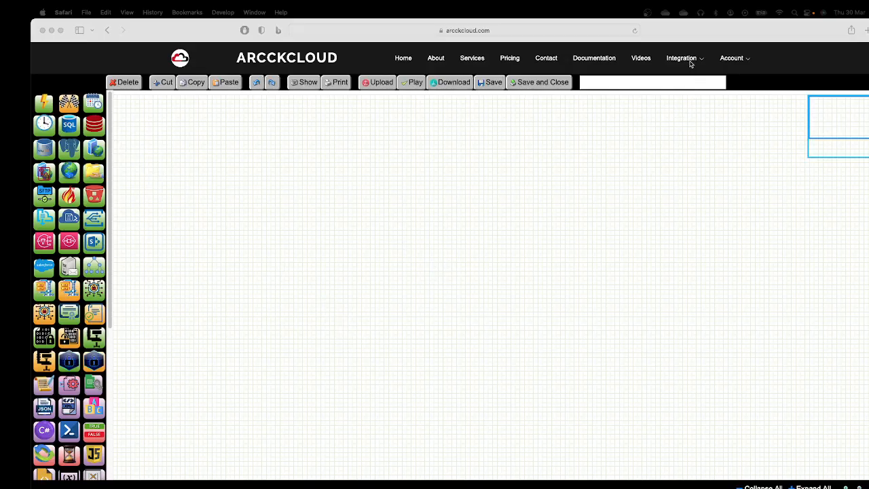
Start a new secret from the account's secrets list, with the description "Connection string for MSSQL Northwind Database".
left_click(739, 60)
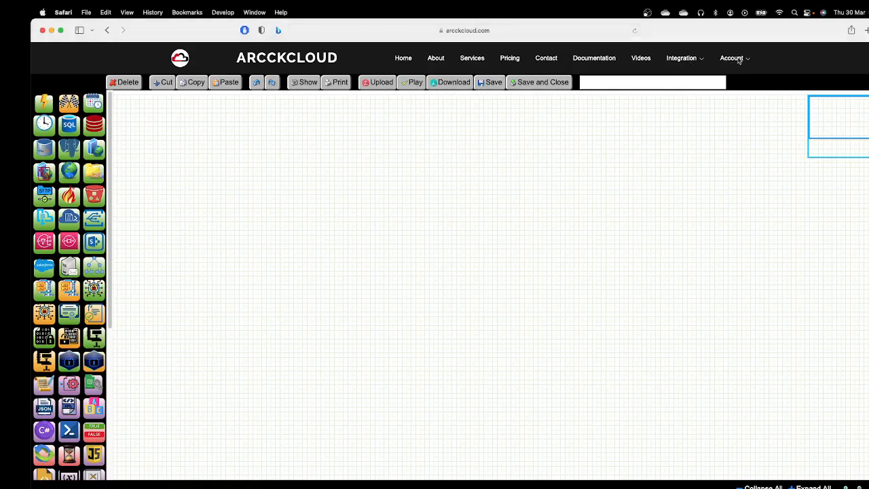
mouse_move(738, 61)
left_click(741, 125)
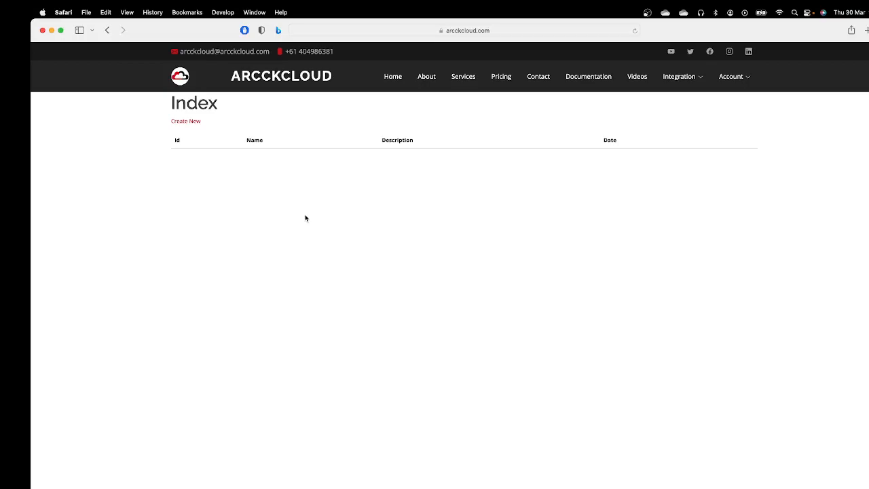
left_click(193, 123)
left_click(207, 160)
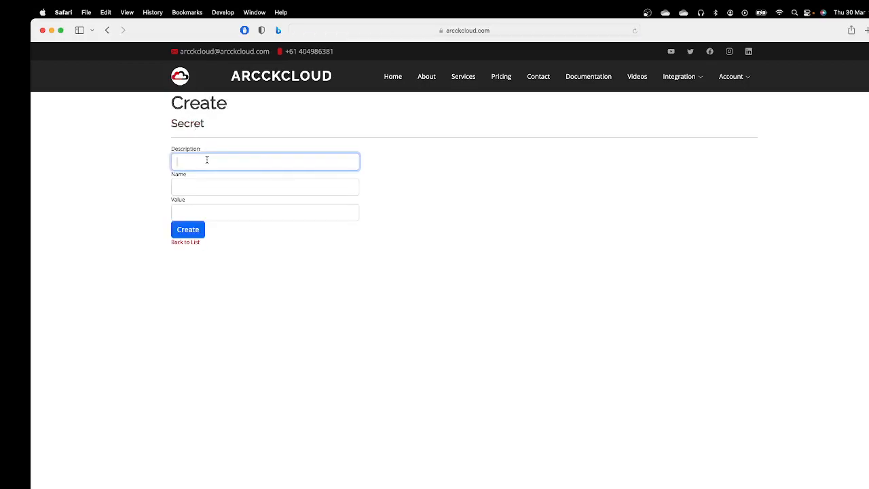
type("Connection string for MSSQL Northwind Database")
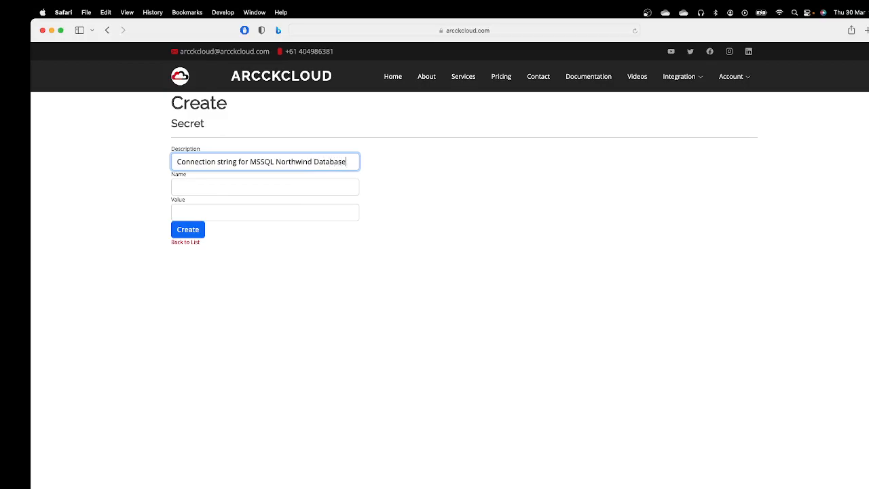
Name the secret "MSSQL Northwind Database", reusing the wording from its description.
left_click(213, 186)
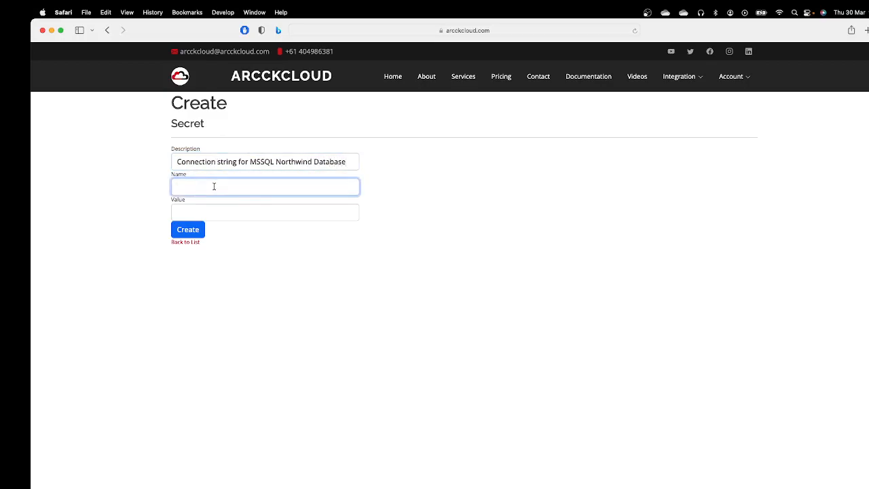
left_click_drag(250, 162, 376, 162)
key("super+c")
left_click(209, 188)
key("super+v")
Paste the MSSQL connection string as the secret's value, create the secret, and decline saving the password in the browser.
left_click(207, 210)
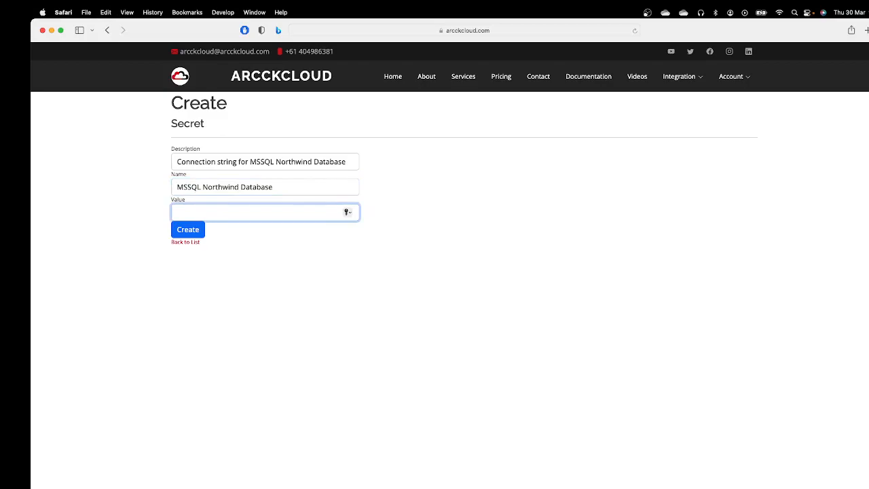
key("super+Tab")
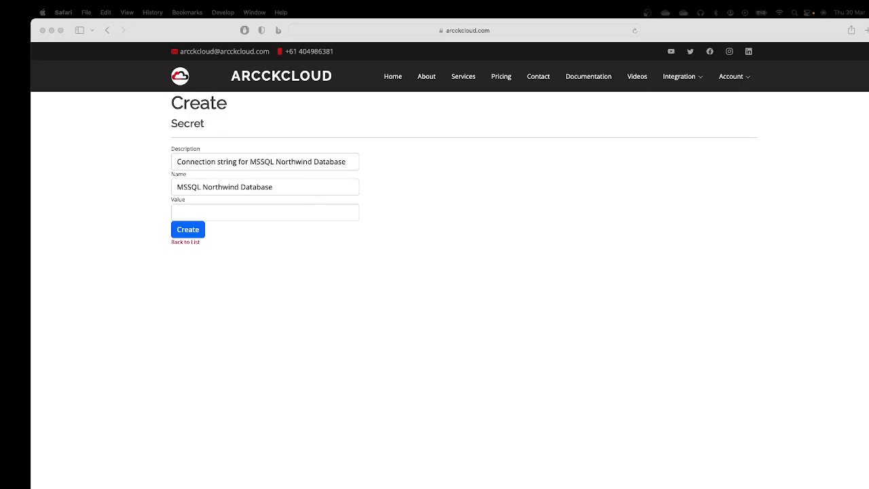
left_click(208, 213)
key("super+v")
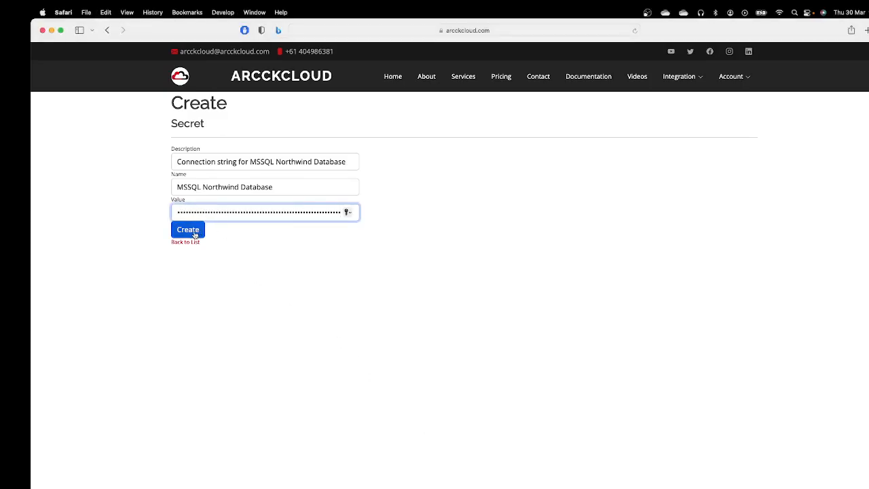
left_click(194, 232)
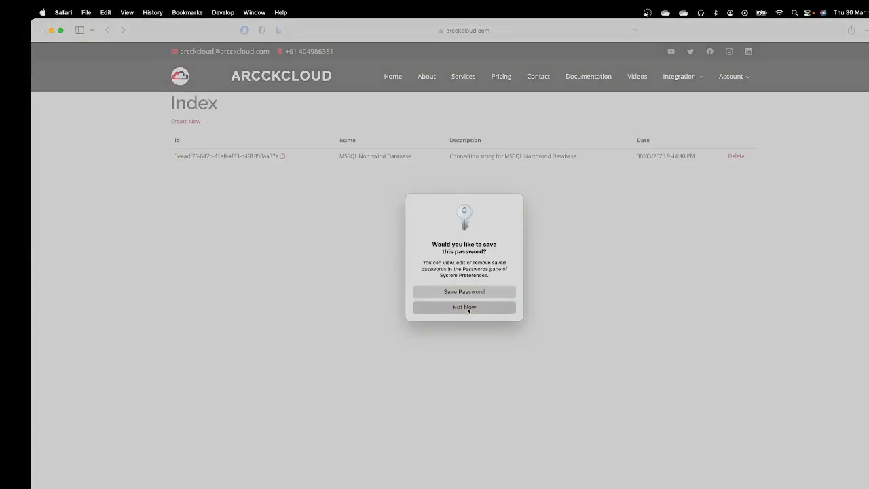
left_click(466, 307)
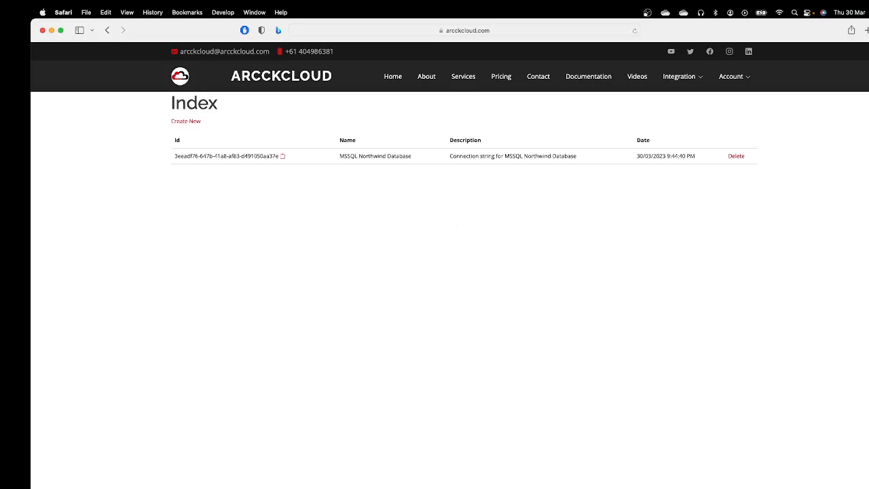
Start a second secret with the description "Connection string for MySQL Replication Database".
left_click(192, 123)
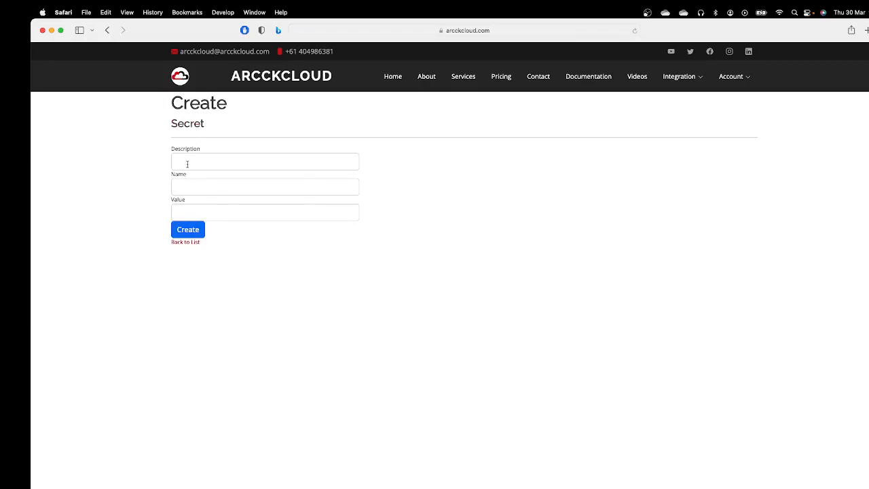
left_click(193, 163)
type("Connection String")
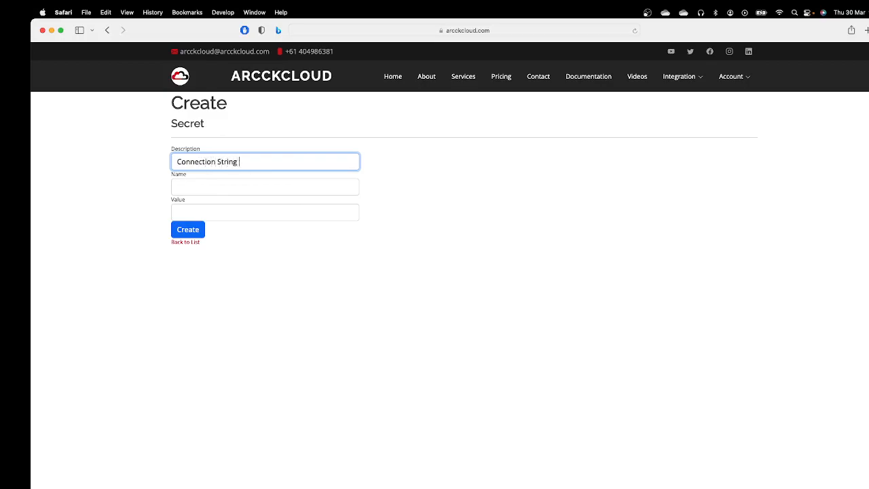
key("BackSpace")
key("BackSpace")
key("BackSpace")
key("BackSpace")
key("BackSpace")
key("BackSpace")
type("string for MySQL REp")
key("BackSpace")
key("BackSpace")
type("eplication ")
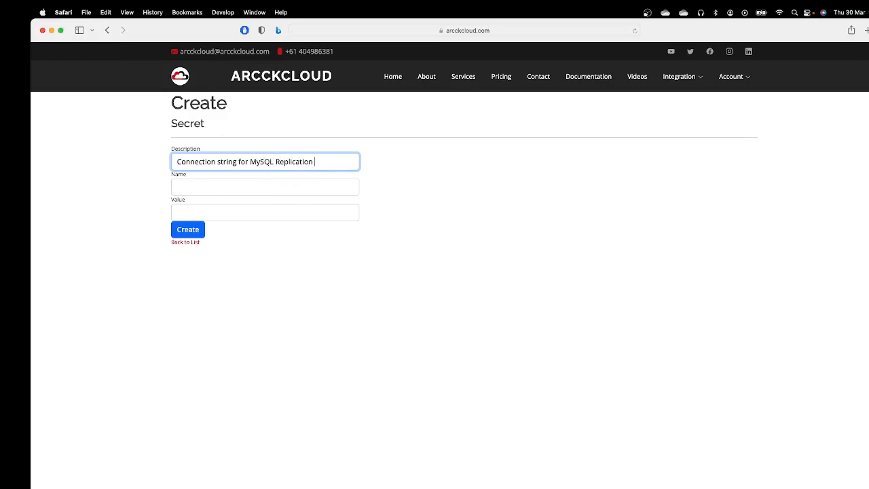
type("Database")
Name the second secret "MySQL Replication Database", reusing the wording from its description.
left_click_drag(251, 161, 396, 161)
key("super+c")
left_click(220, 187)
key("super+v")
Paste the MySQL connection string as the second secret's value, create it, and decline saving the password in the browser.
left_click(201, 215)
key("super+Tab")
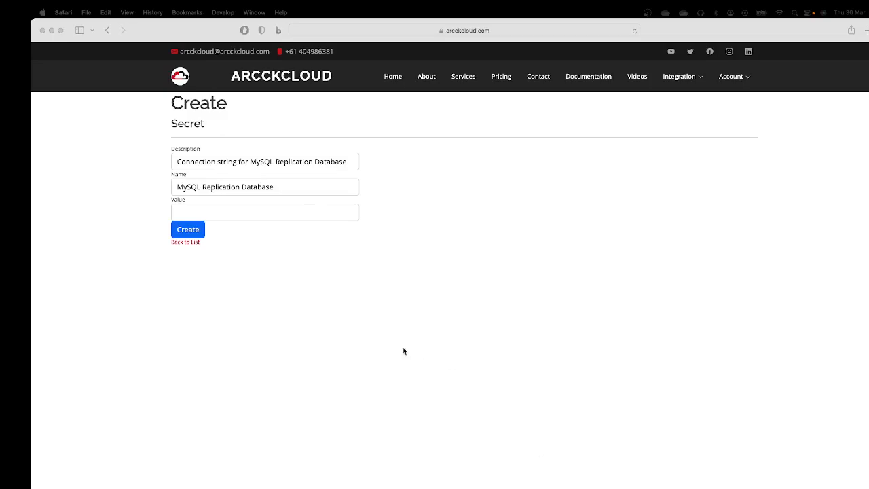
left_click(202, 209)
key("super+v")
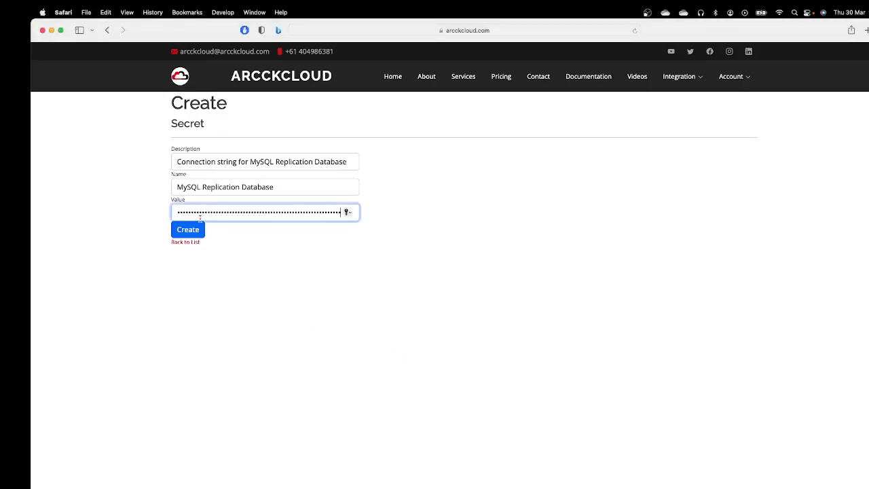
left_click(197, 231)
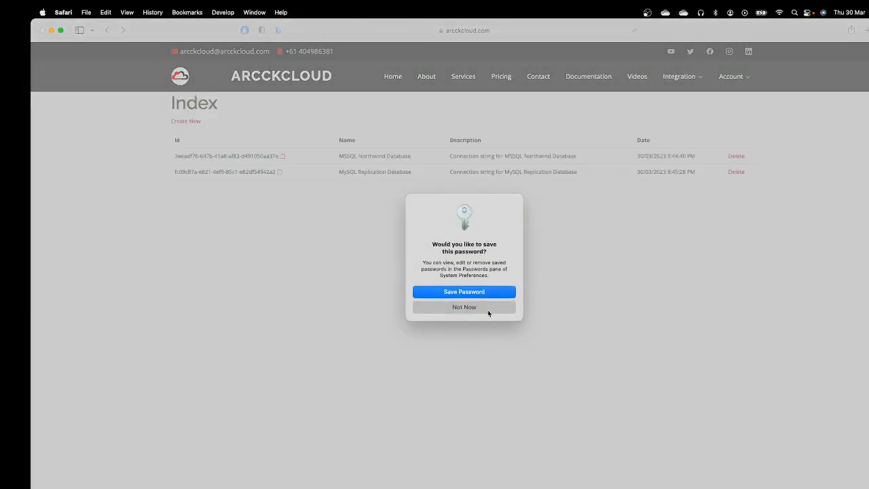
left_click(488, 310)
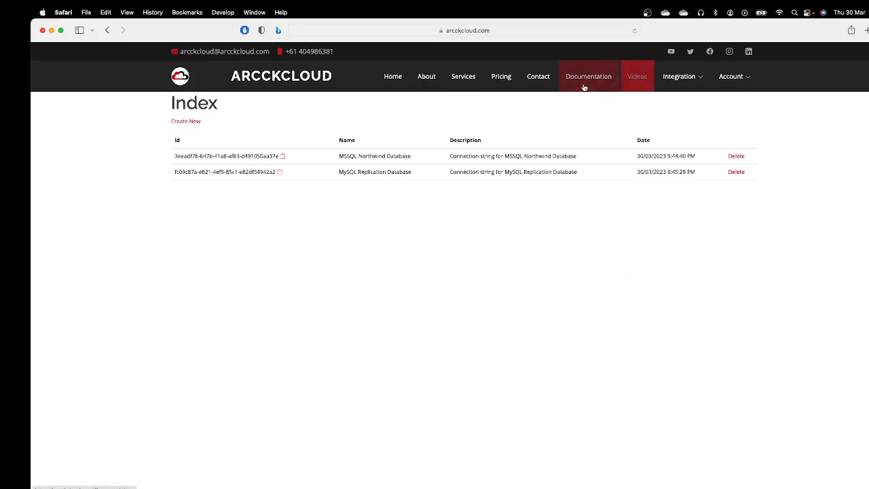
Open the Orchestration Designer in a new browser tab and switch to it, keeping the secrets list open.
mouse_move(679, 78)
right_click(679, 110)
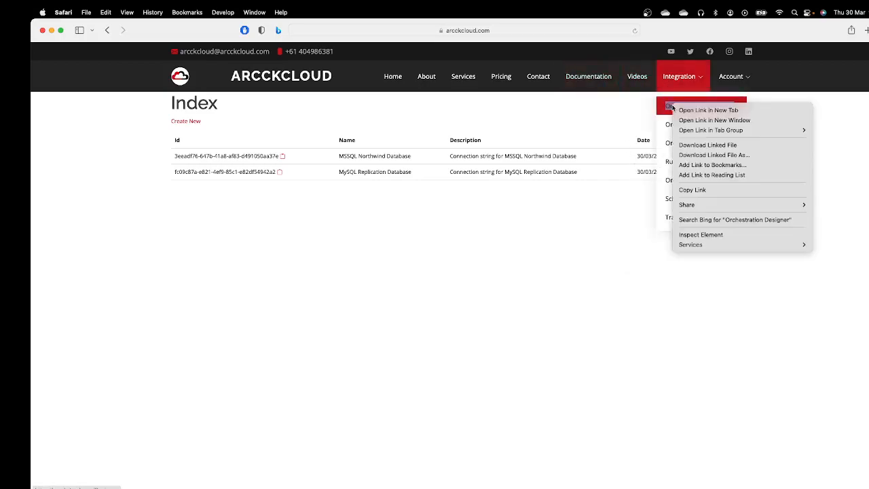
left_click(679, 111)
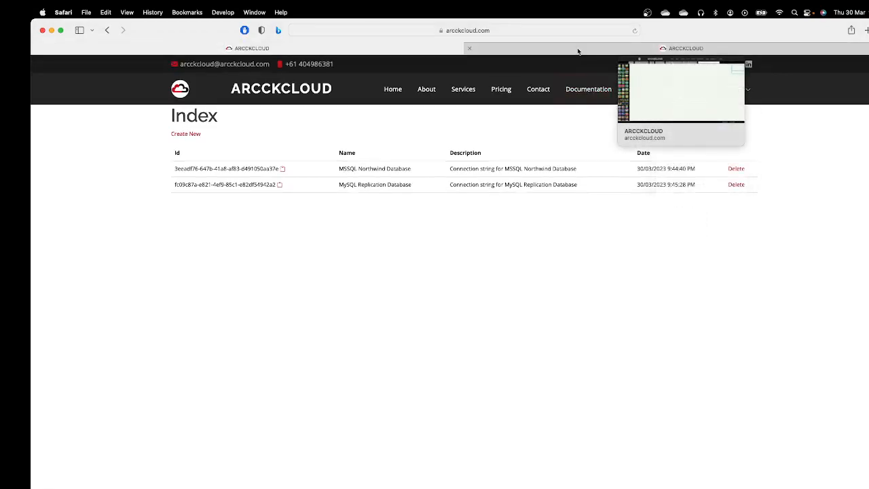
left_click(579, 50)
Place a Start component on the canvas and an MSSQL Source component to its right, leaving a gap between them.
left_click_drag(40, 116, 171, 225)
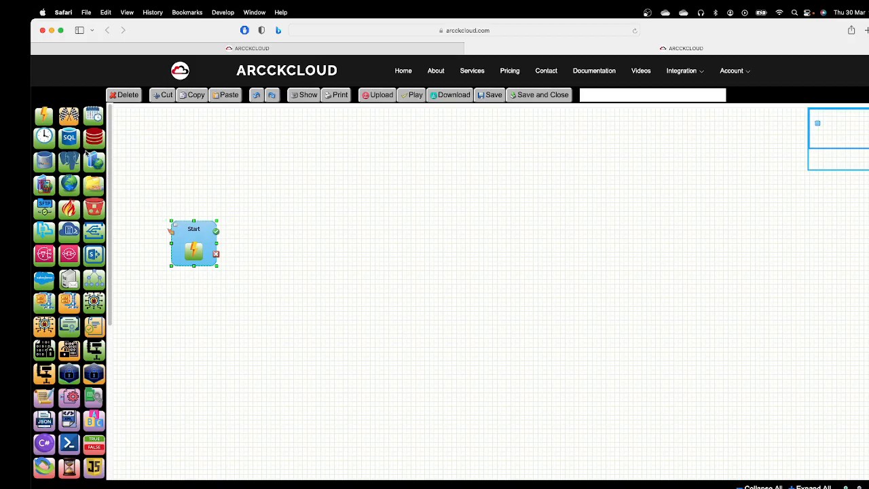
left_click_drag(112, 254, 113, 177)
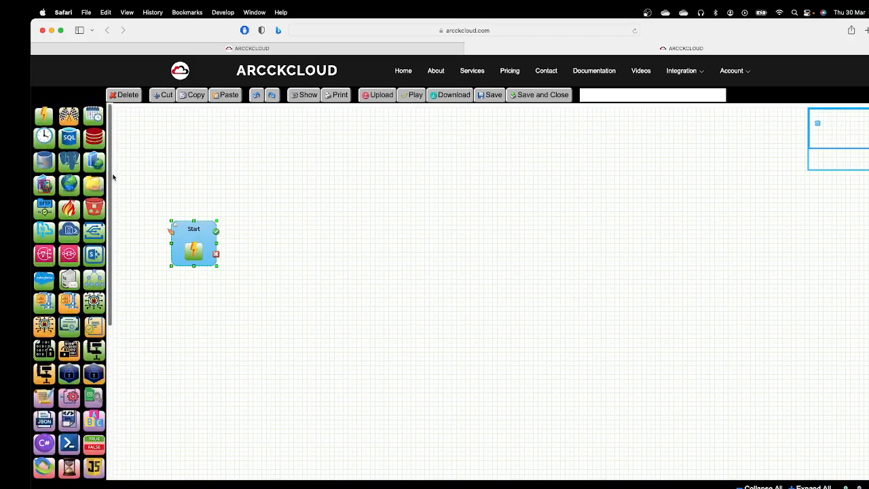
left_click_drag(74, 140, 251, 223)
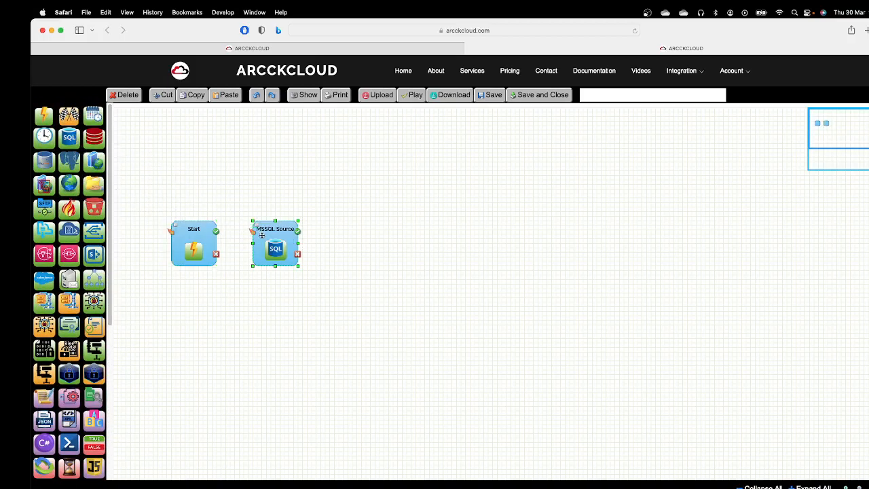
left_click_drag(110, 227, 112, 324)
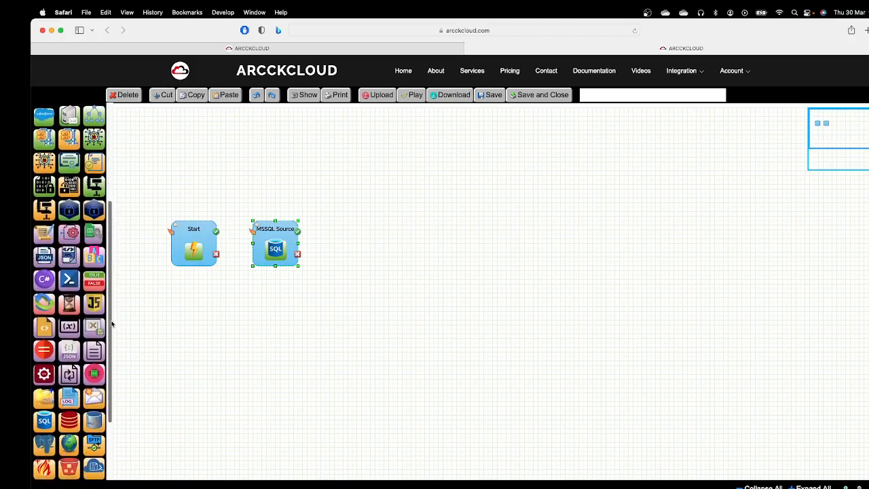
left_click_drag(284, 227, 311, 230)
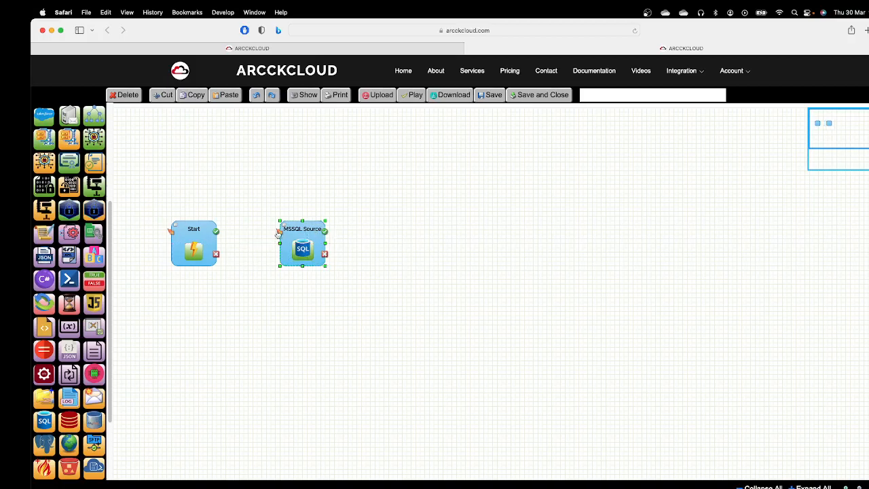
Add MySQLSender and Finish components to the right of MSSQL Source, and connect all four components in sequence through their success outputs.
left_click_drag(110, 232, 430, 223)
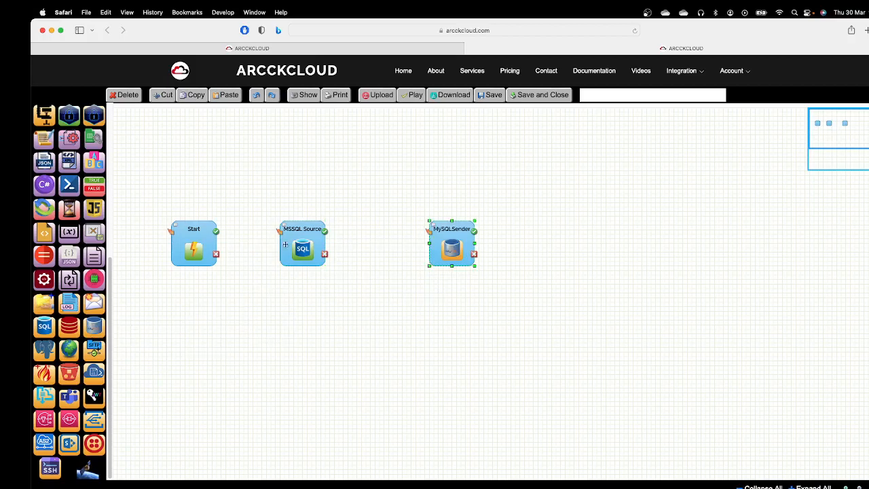
left_click_drag(106, 263, 131, 124)
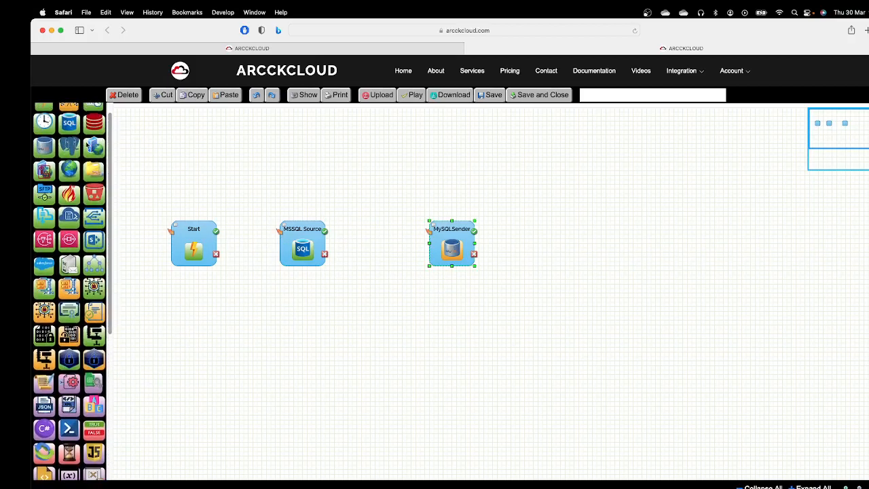
scroll(84, 141, "up", 1)
left_click_drag(84, 141, 523, 221)
left_click_drag(216, 233, 524, 233)
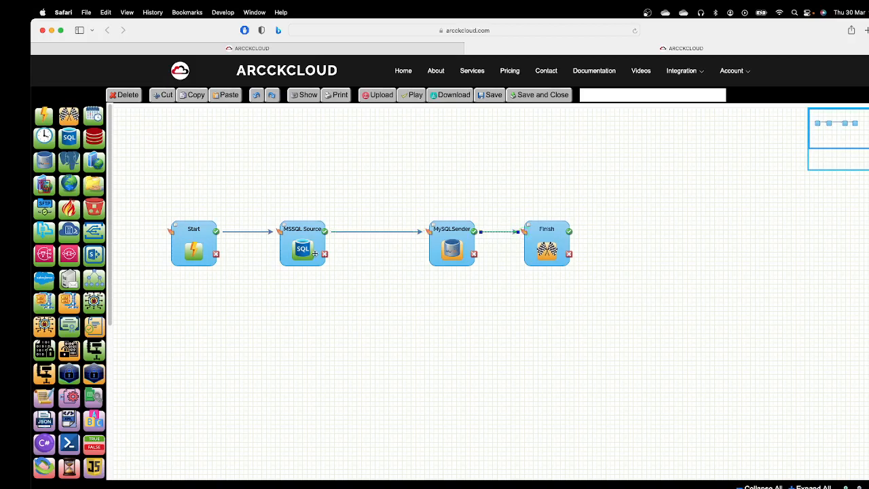
Set MSSQL Source's ConnectionID to the ID copied from the MSSQL Northwind Database secret and its Query to SELECT * FROM Customers.
double_click(317, 247)
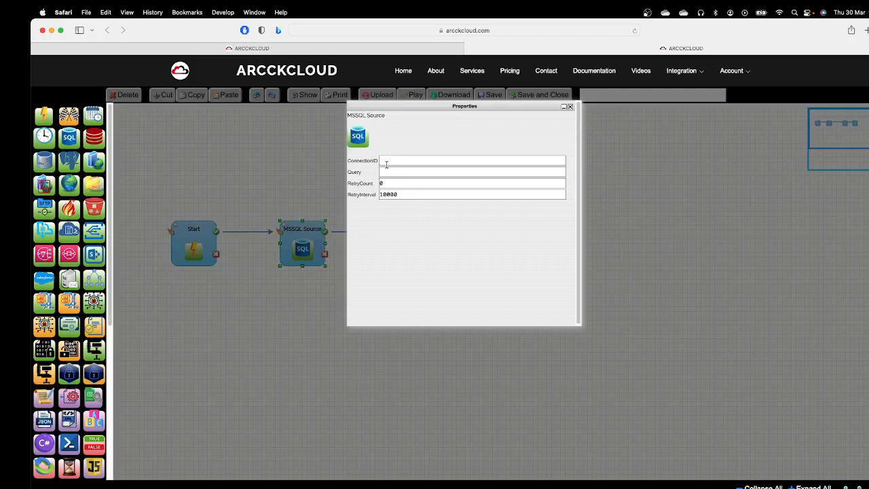
left_click(384, 163)
left_click(298, 49)
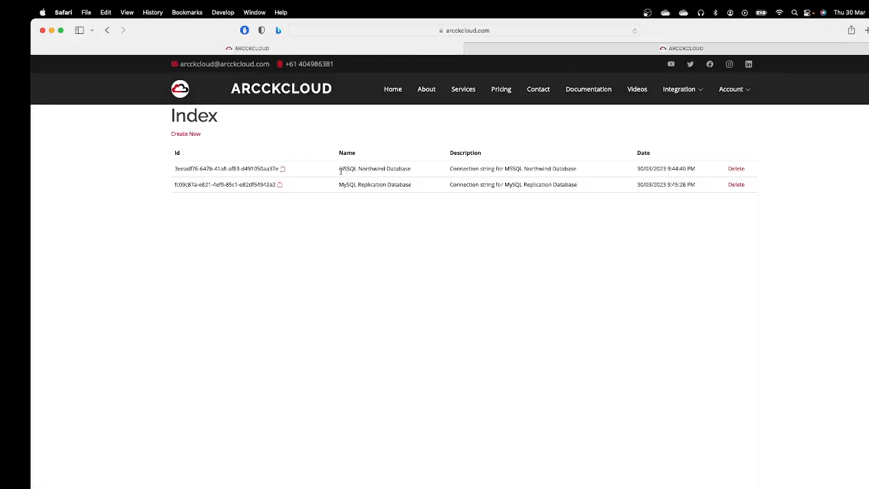
left_click(284, 170)
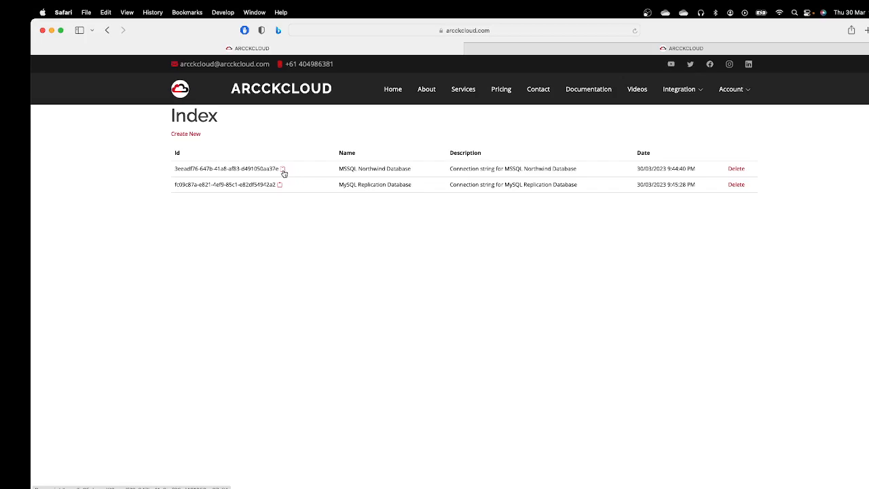
left_click(532, 50)
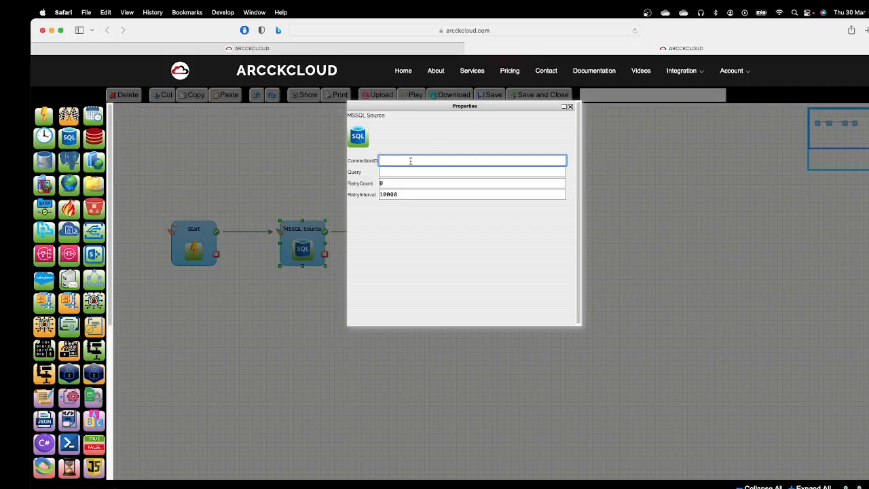
right_click(415, 166)
left_click(423, 184)
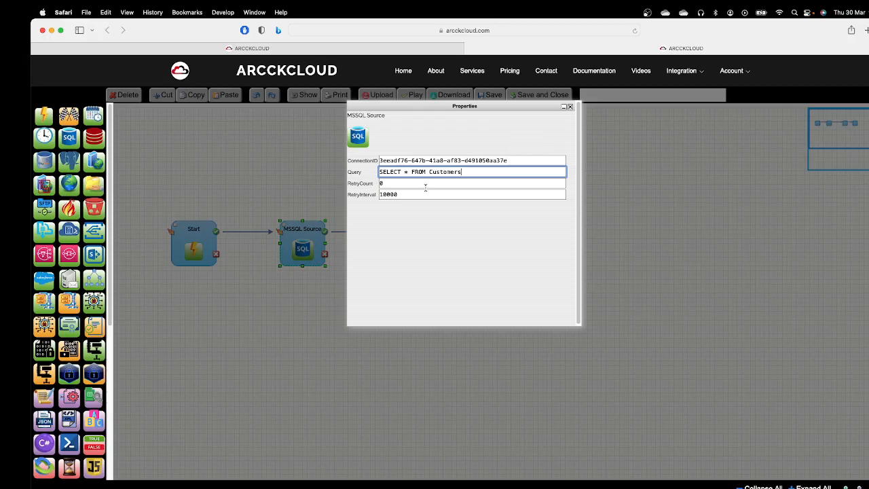
left_click(571, 110)
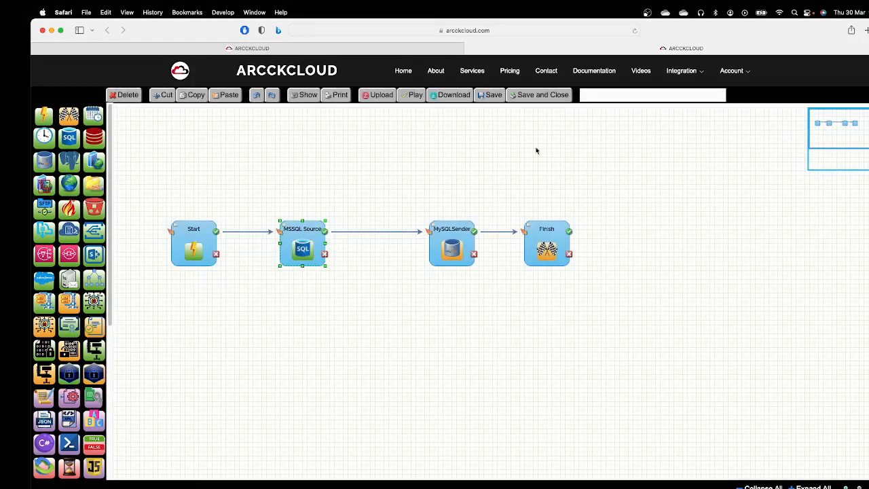
Set MySQLSender's ConnectionID to the ID copied from the MySQL Replication Database secret and its TableName to customers.
double_click(459, 243)
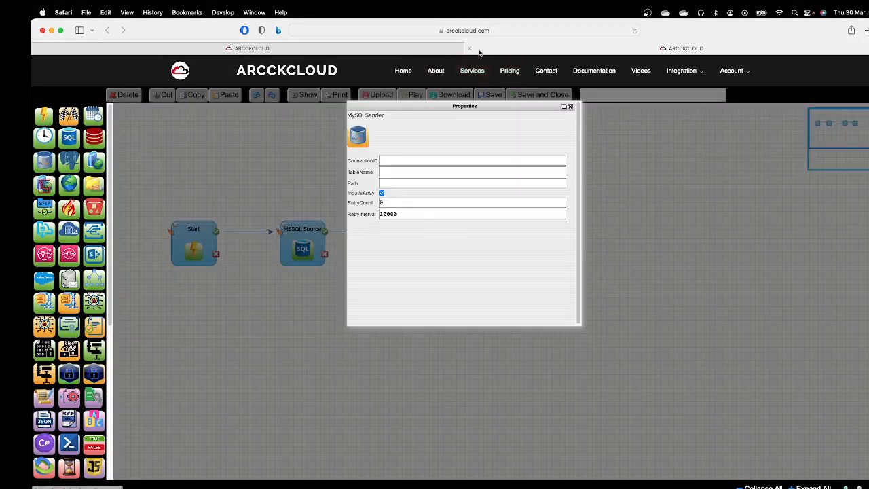
left_click(401, 49)
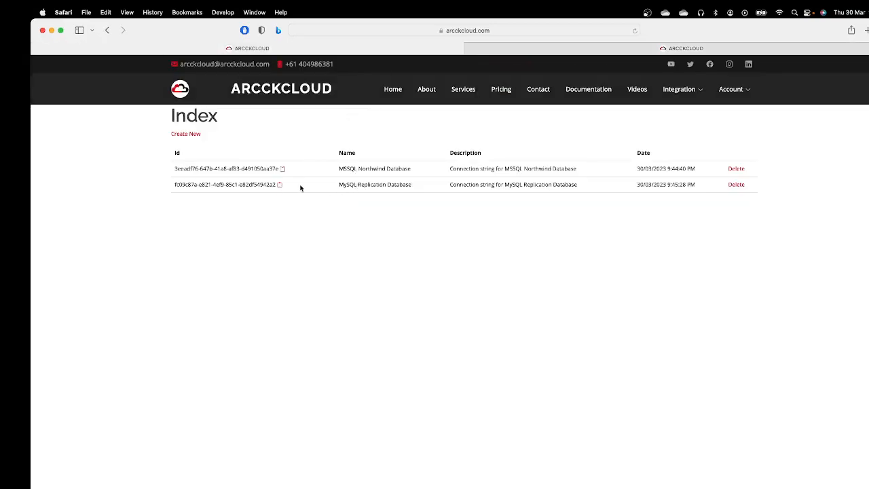
left_click(280, 187)
left_click(466, 48)
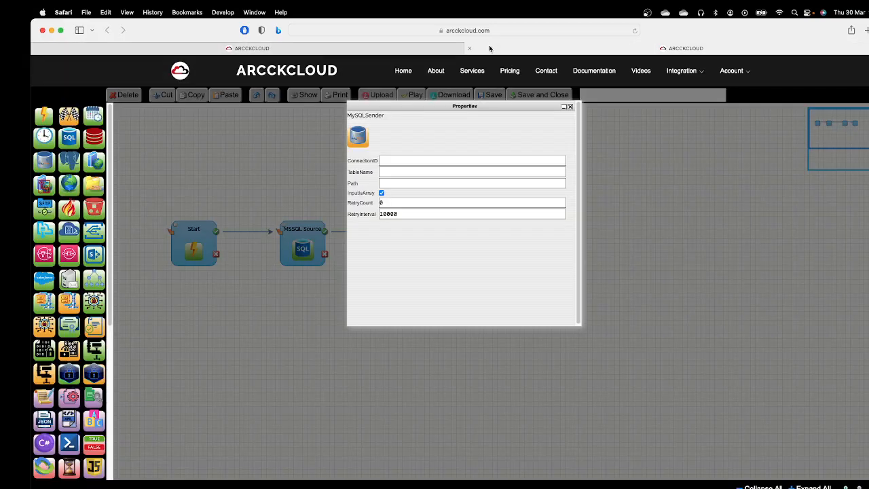
right_click(411, 163)
left_click(427, 186)
left_click(405, 172)
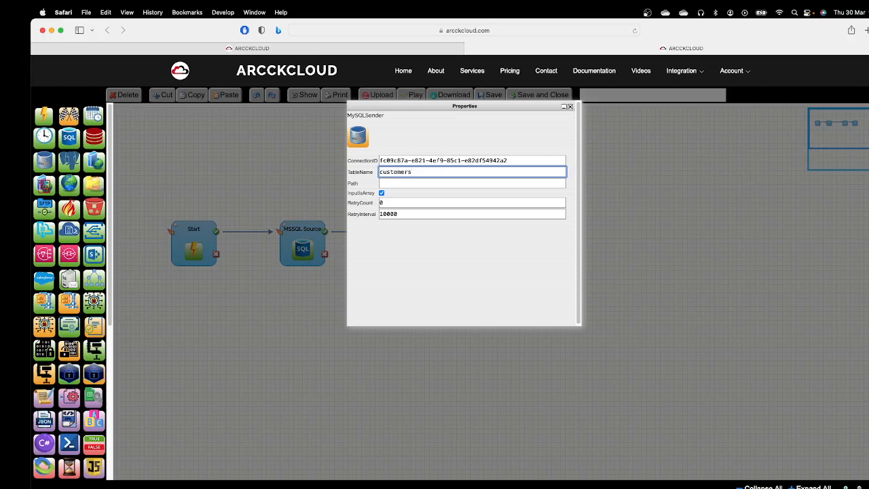
left_click(400, 183)
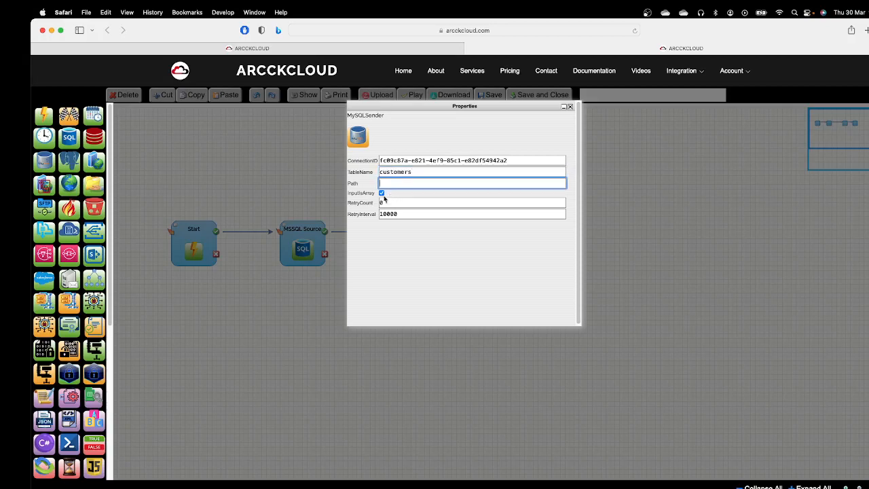
left_click(570, 108)
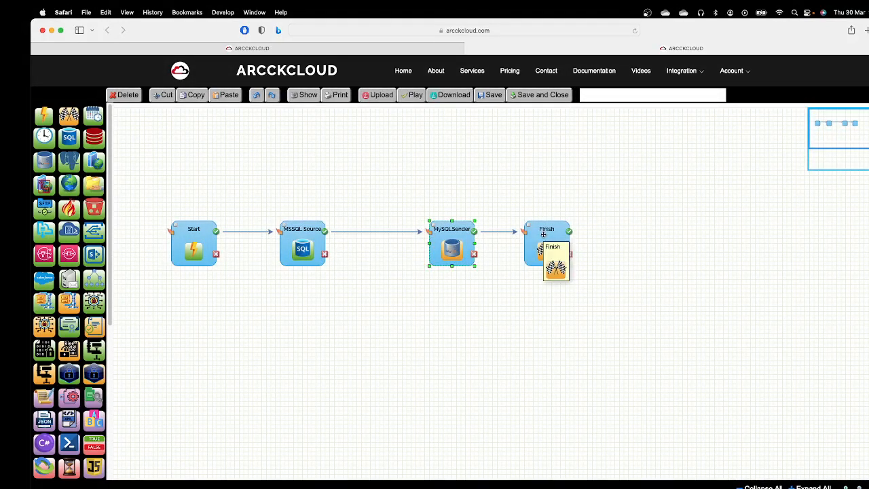
Name the orchestration _DEMO: DATABASE REPLICATION.
left_click(606, 96)
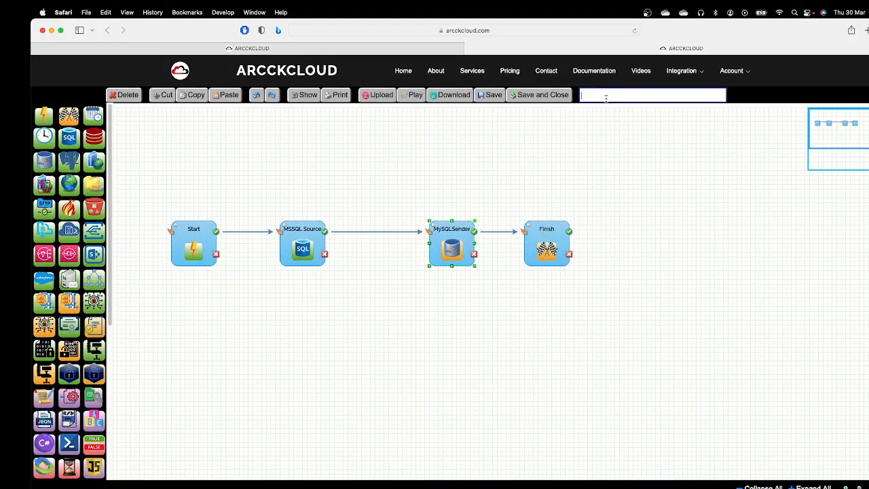
type("_DEMO: DATABASE REPLICATION")
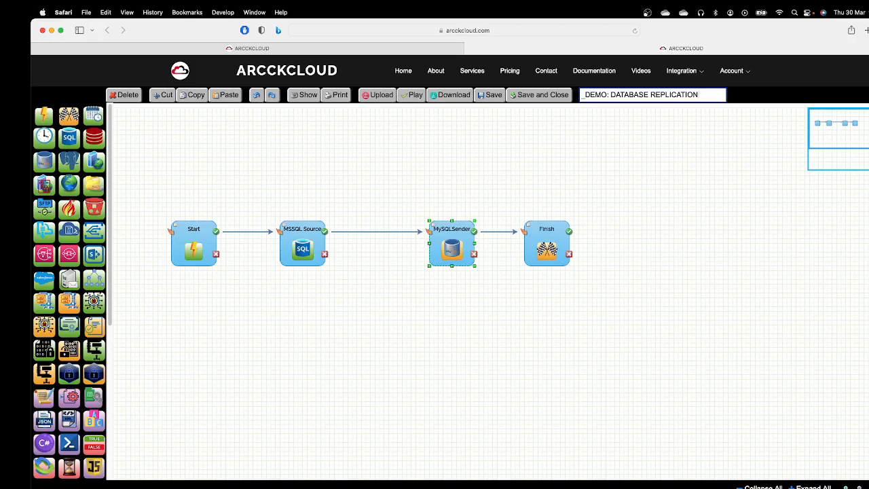
Switch to DBeaver, examine the column structure of Northwind's dbo Customers table, and close the table view.
key("super+Tab")
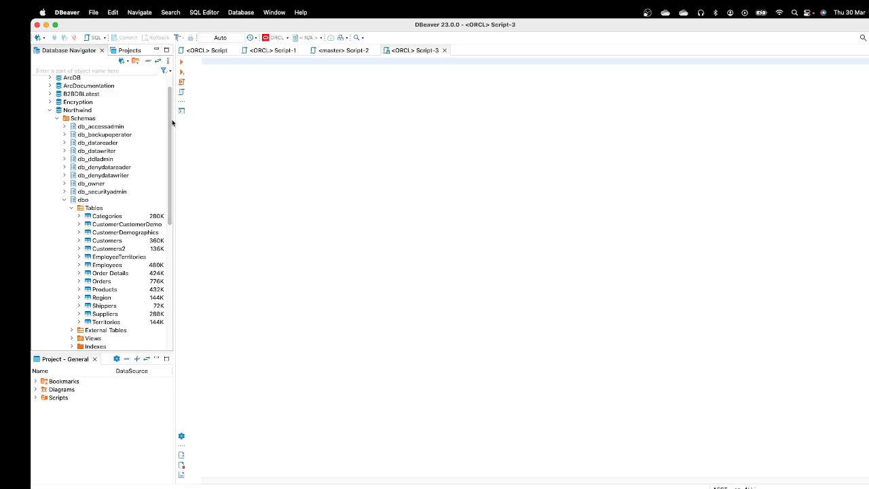
scroll(169, 100, "up", 2)
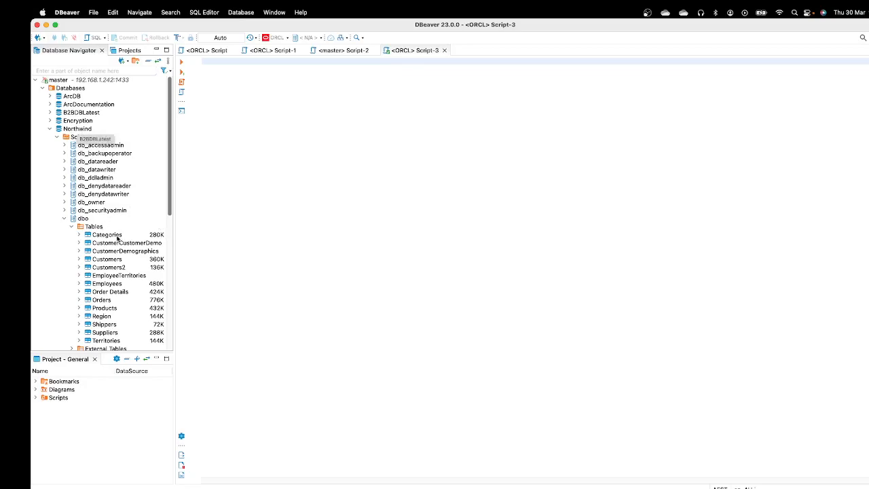
right_click(110, 260)
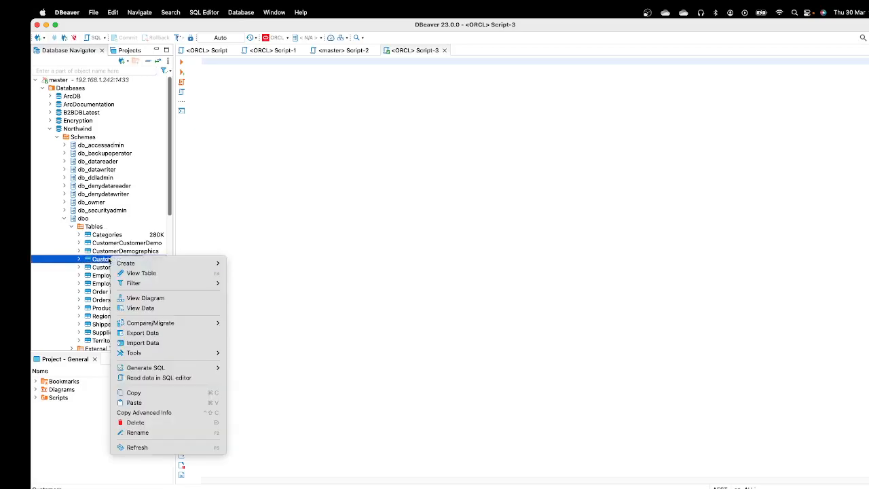
left_click(192, 274)
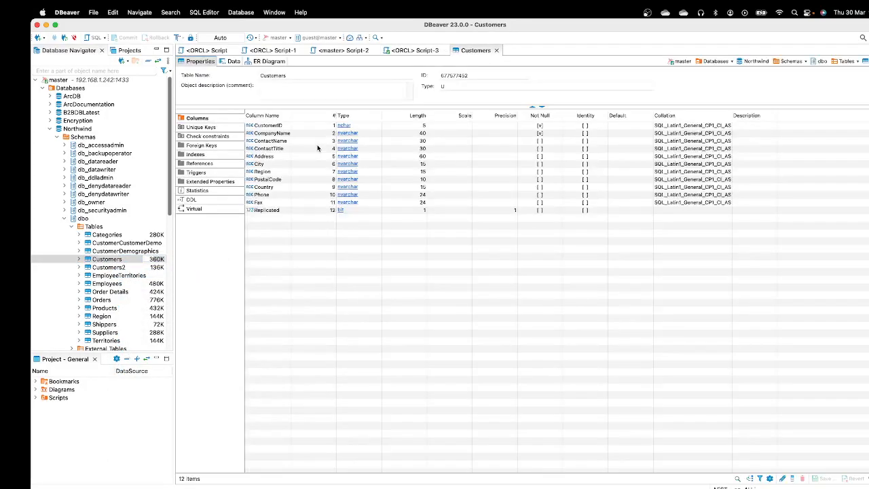
left_click(496, 51)
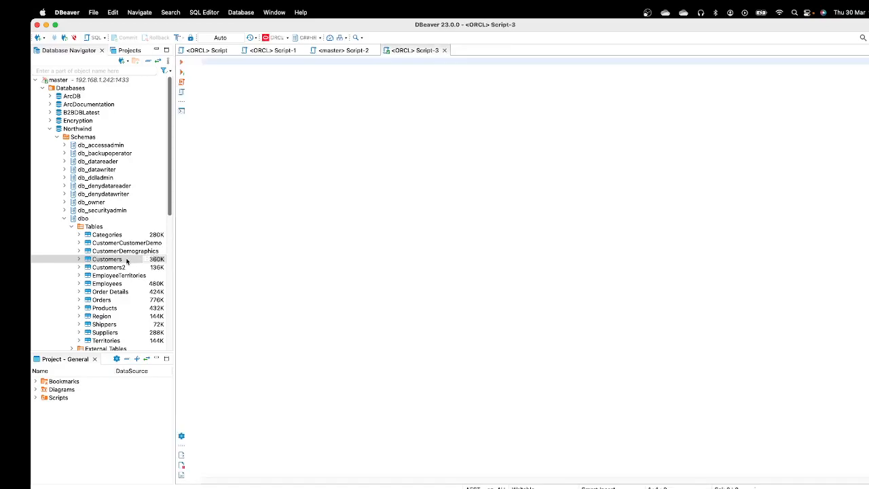
View the data of Northwind's dbo Customers table and look through its records to the last row.
right_click(127, 261)
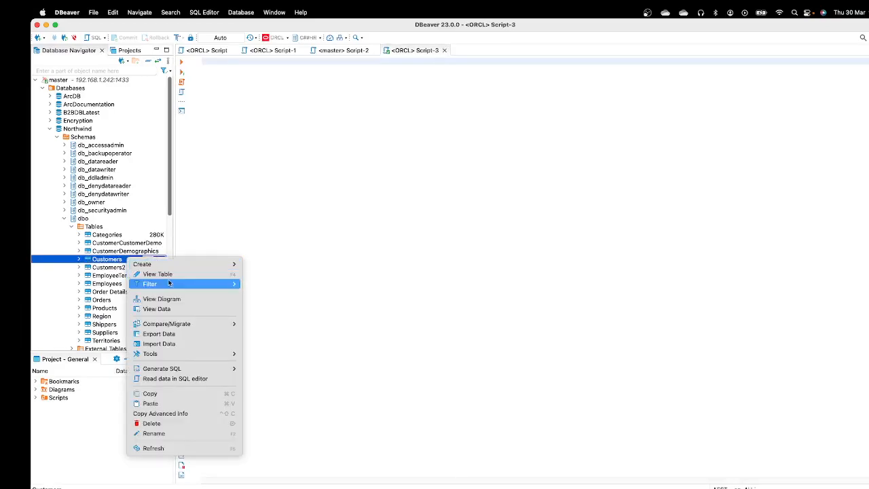
left_click(178, 309)
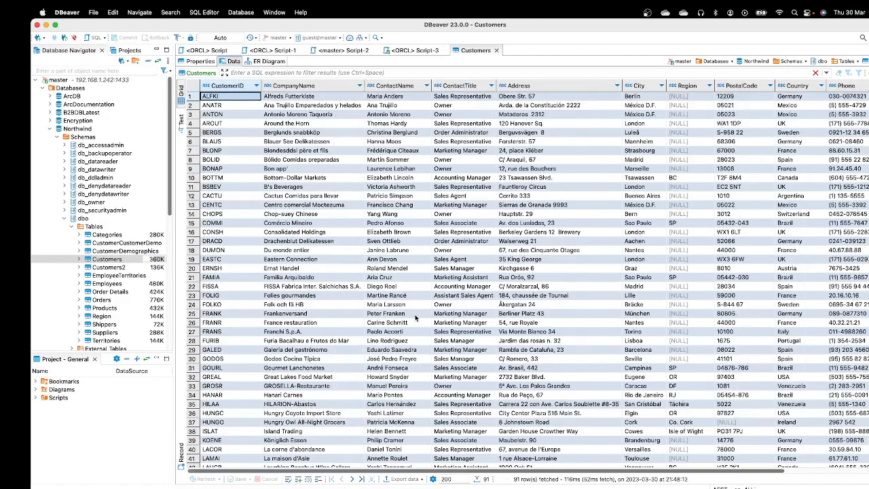
scroll(416, 317, "down", 3)
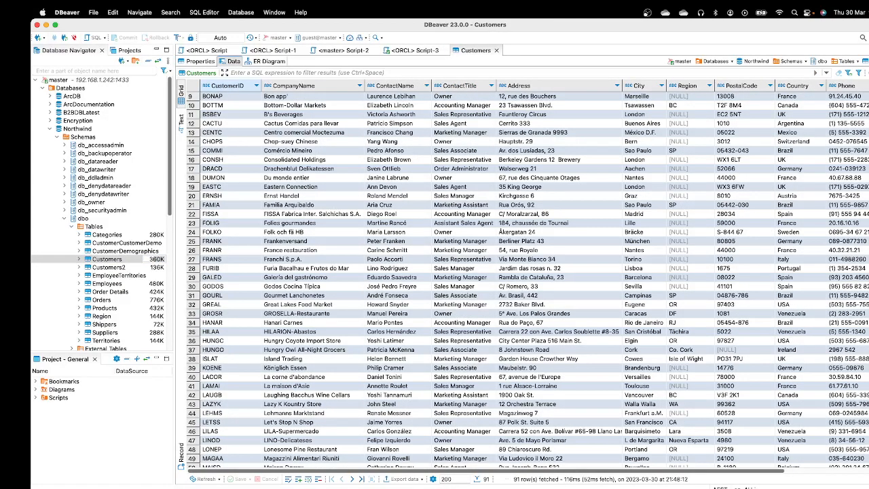
scroll(529, 279, "down", 9)
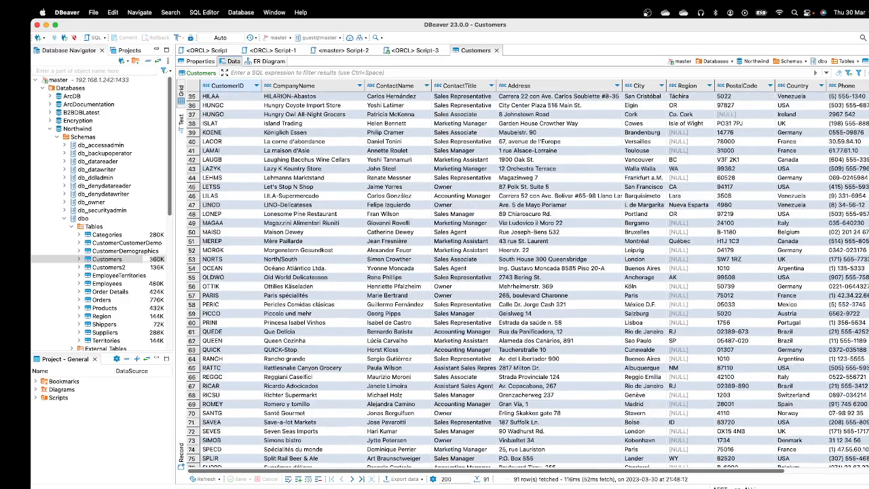
scroll(190, 312, "down", 6)
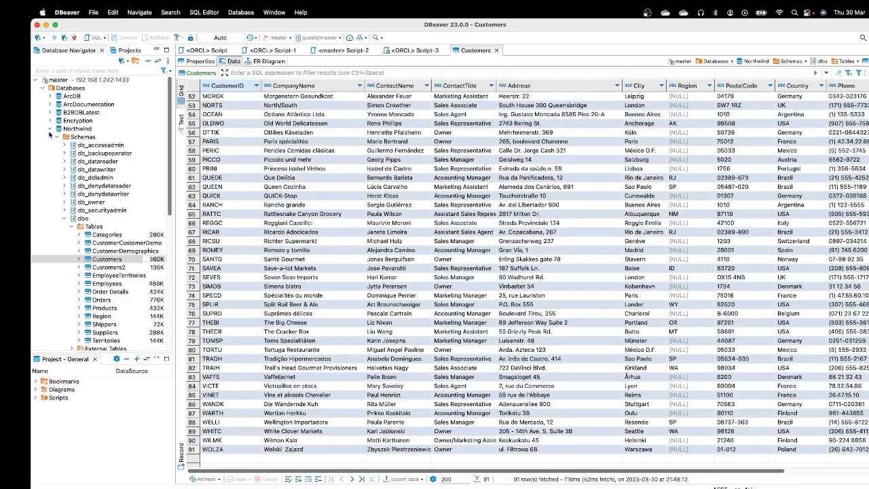
View the data of the customers table in the replication database under the Replication connection.
left_click_drag(171, 147, 180, 277)
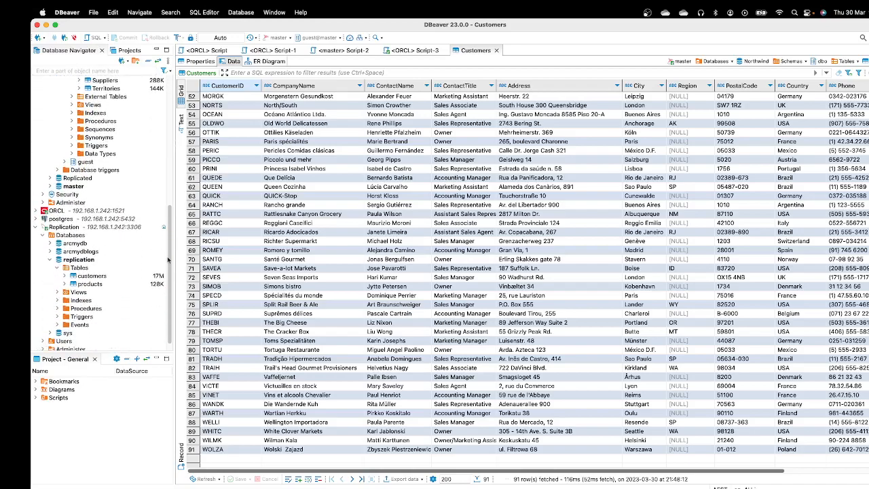
right_click(90, 278)
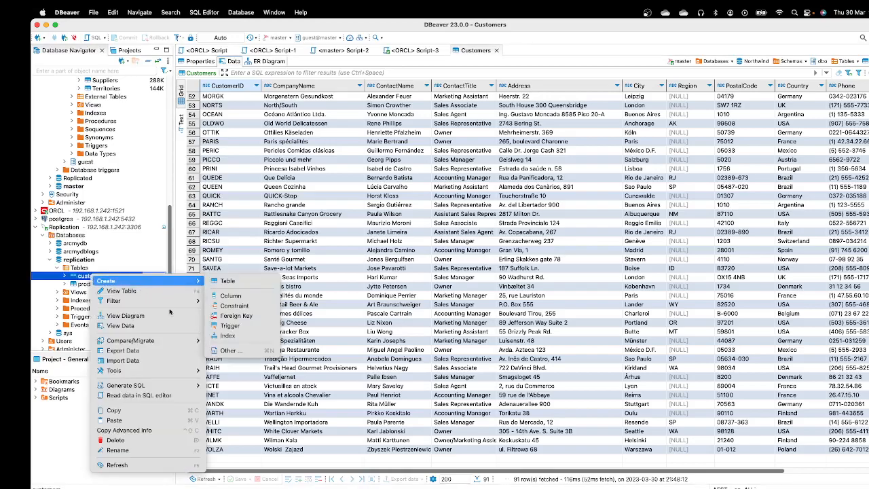
left_click(151, 326)
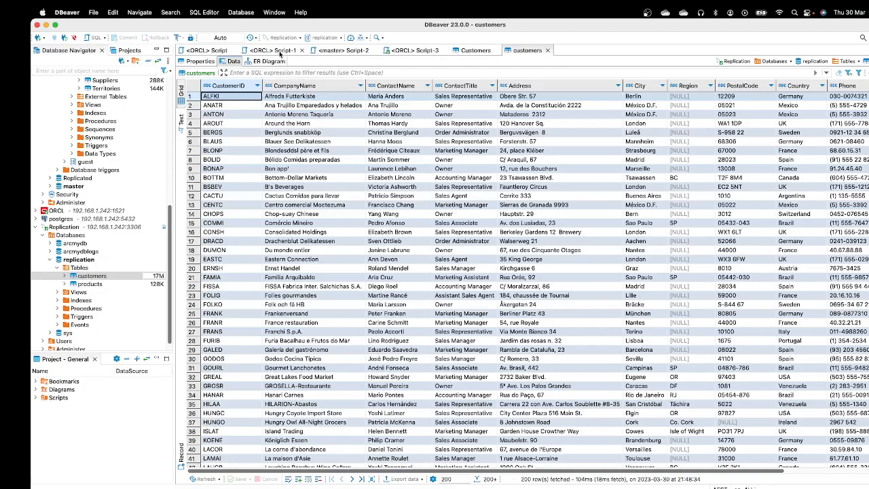
Create a new SQL script for the replication database and execute delete from customers, accepting the deletion without a WHERE clause.
right_click(90, 262)
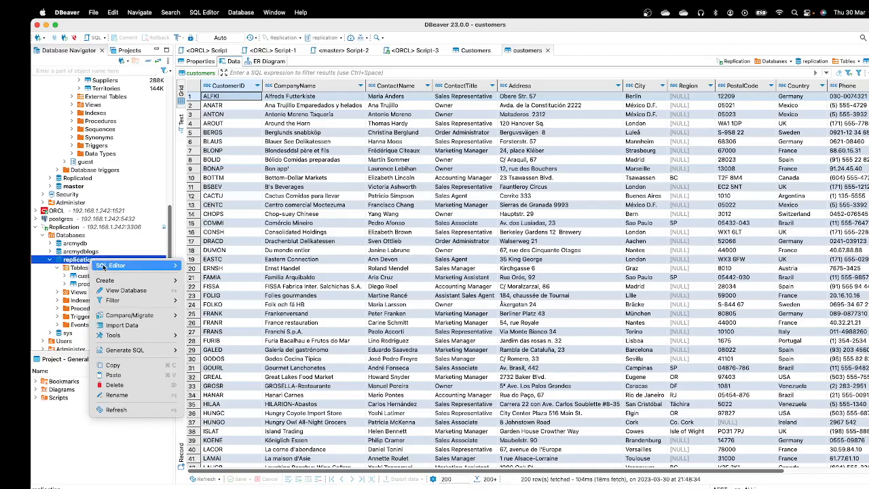
mouse_move(102, 265)
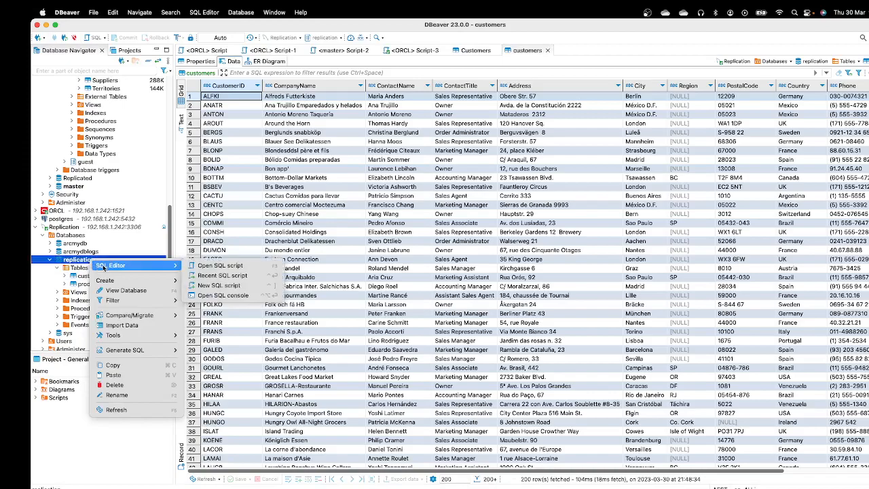
left_click(216, 286)
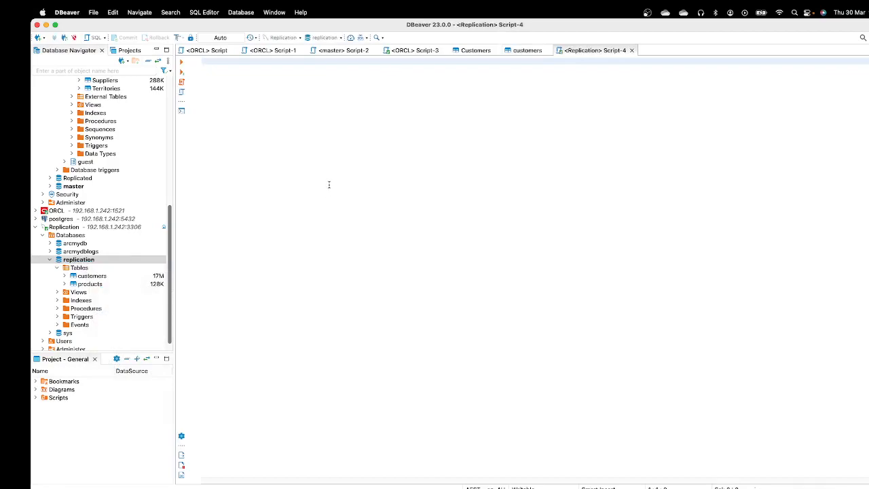
type("delete fr")
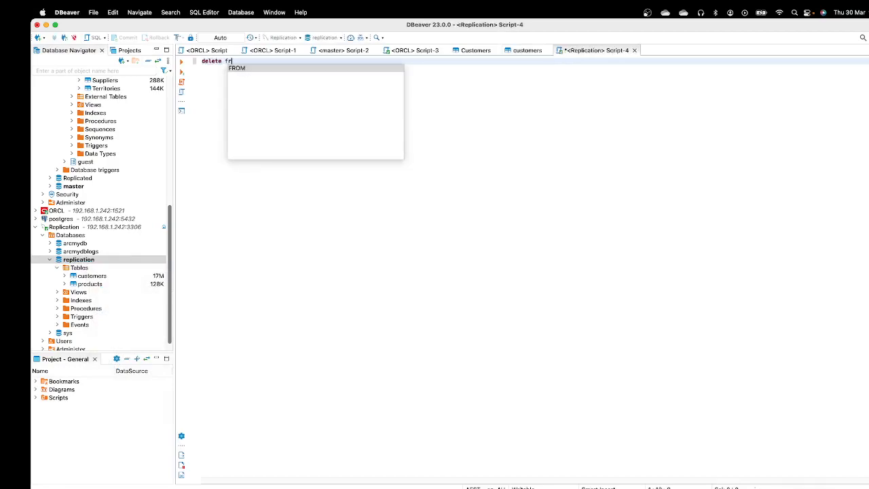
type("om customers")
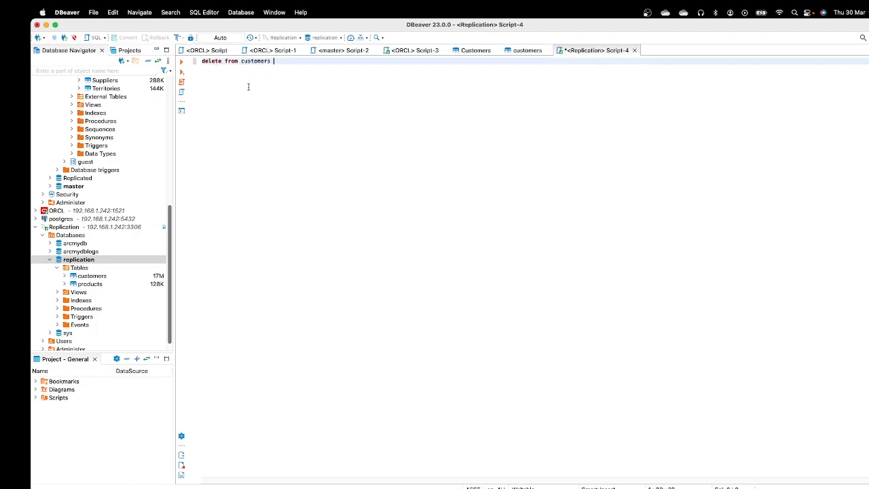
left_click(181, 62)
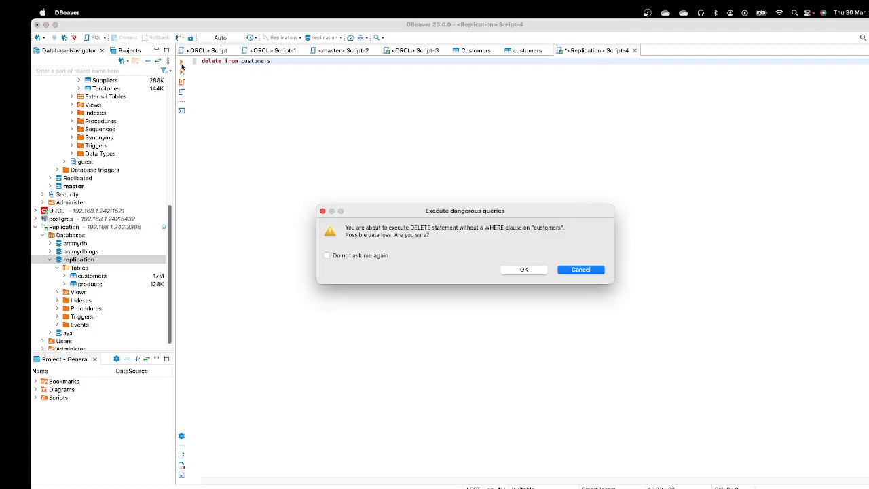
left_click(514, 270)
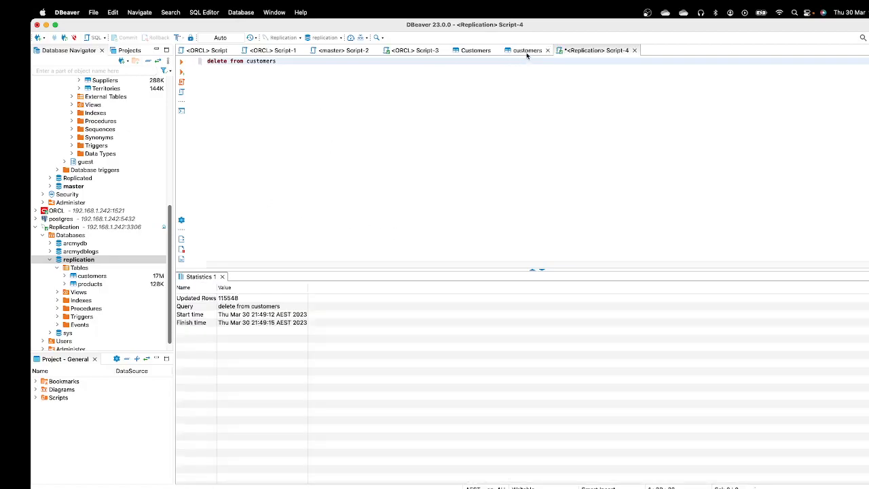
Check the replication database's customers data again and close that table's view.
left_click(527, 50)
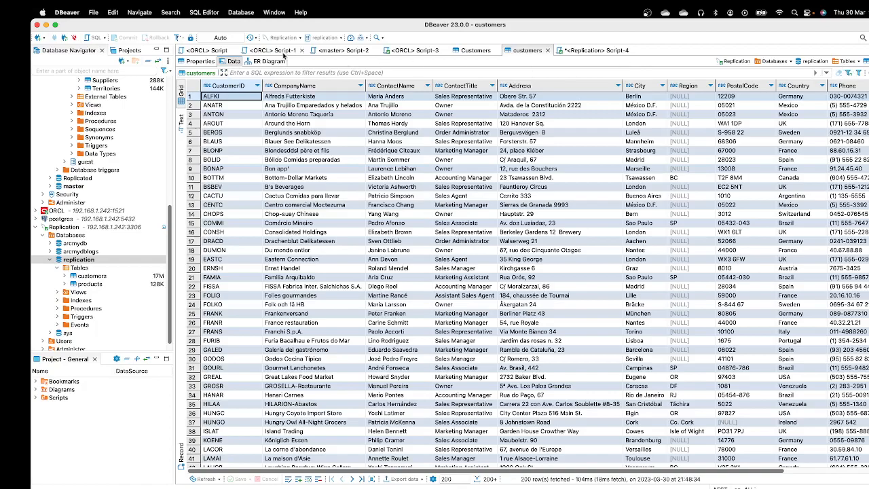
right_click(78, 278)
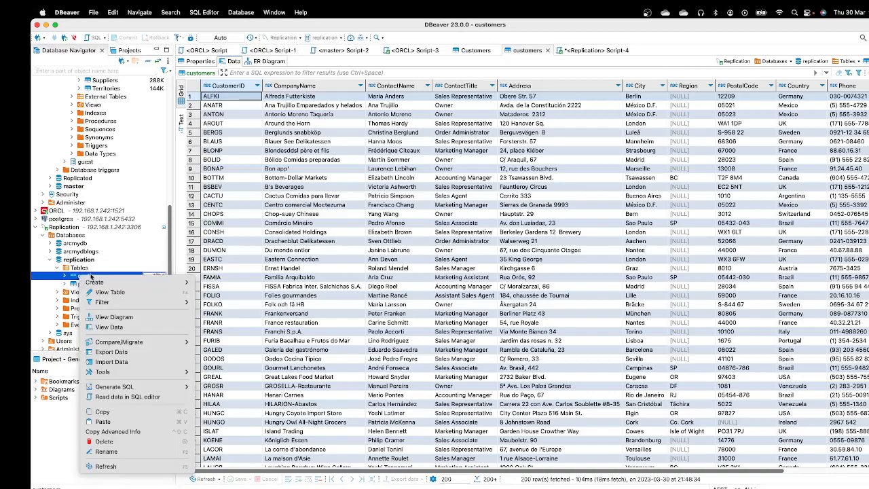
left_click(136, 327)
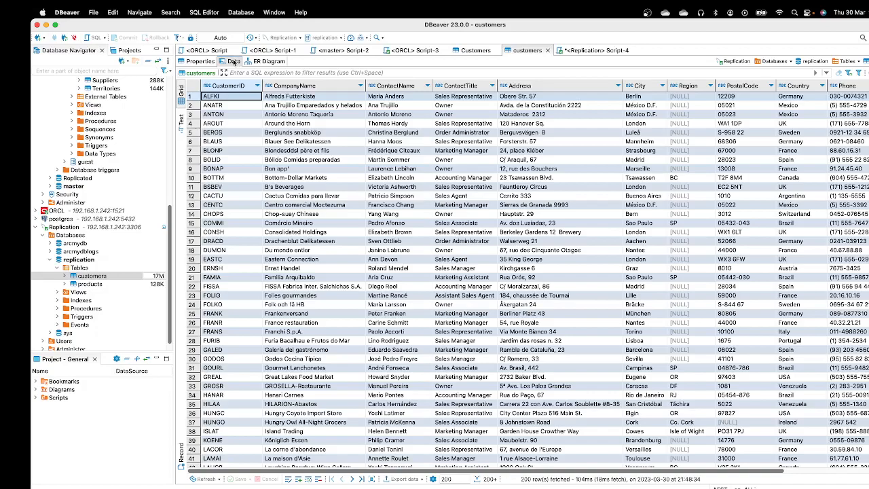
left_click(548, 50)
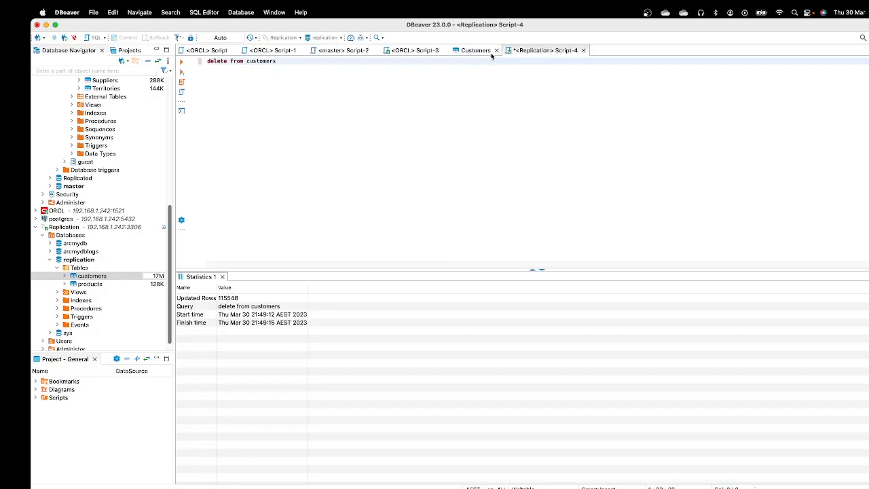
right_click(103, 278)
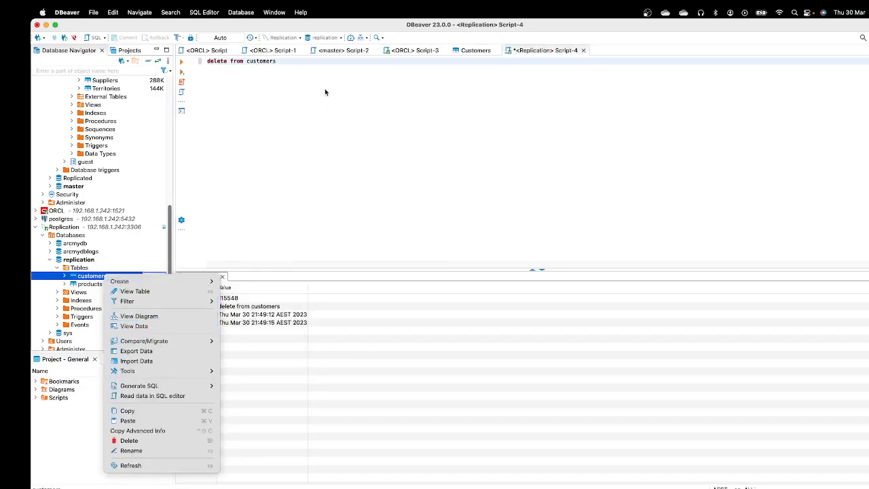
left_click(305, 62)
Add select * from customers to the replication script, end both statements with semicolons, and execute only the select statement.
left_click(292, 60)
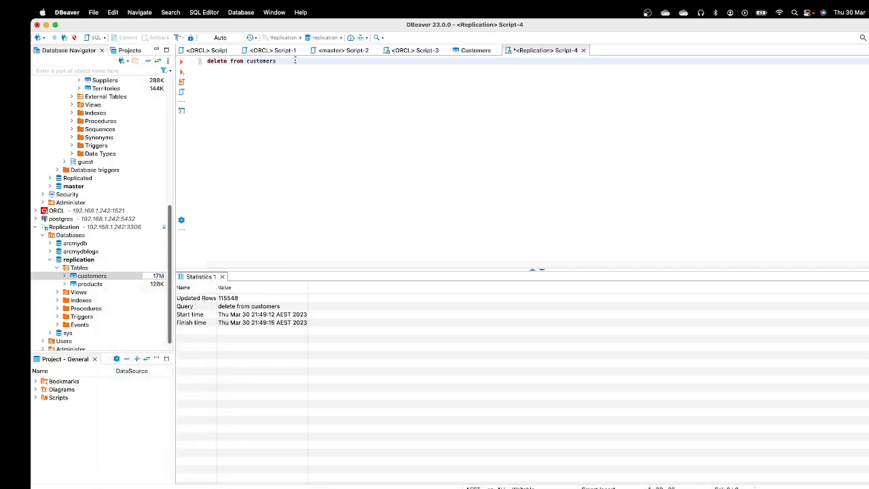
key("Return")
type("select")
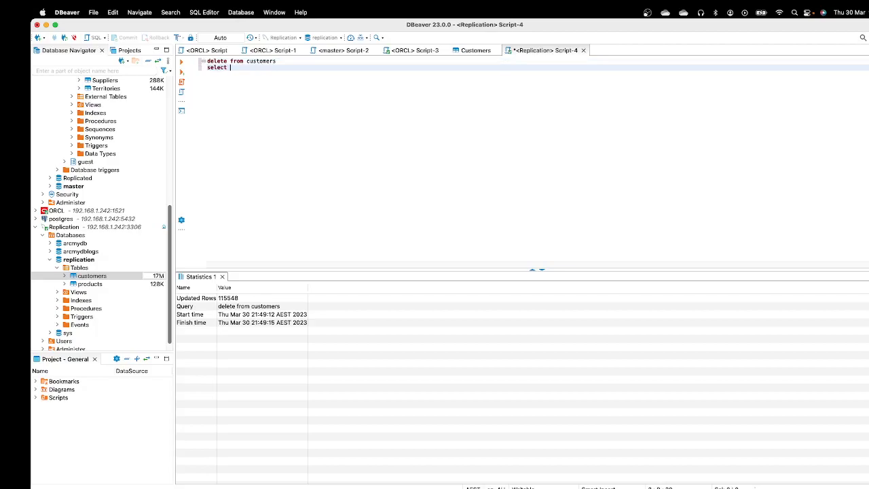
type(" * from  cu")
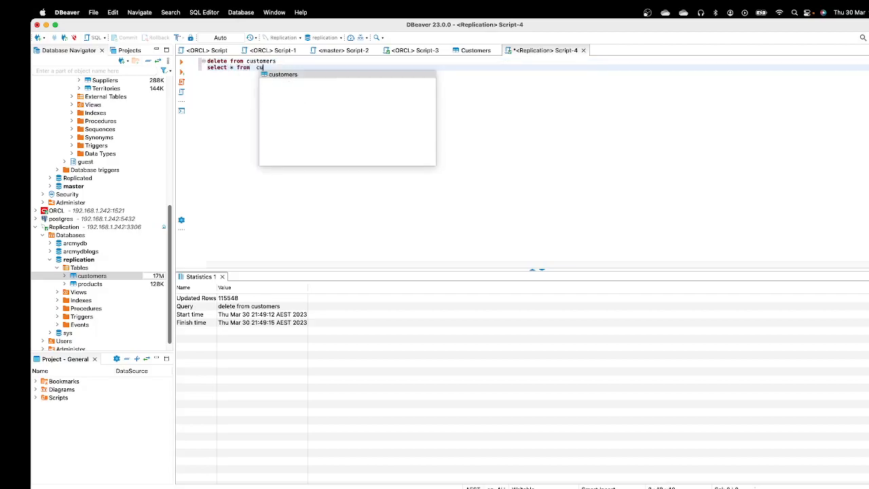
key("Return")
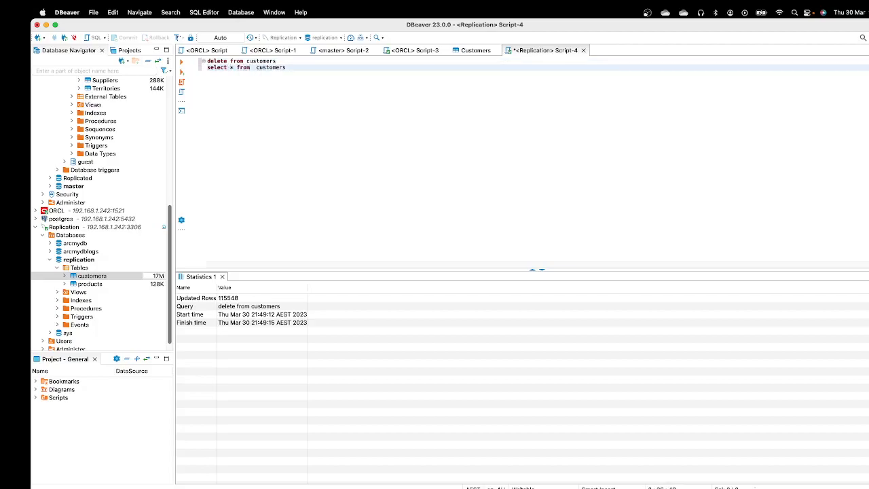
key("Up")
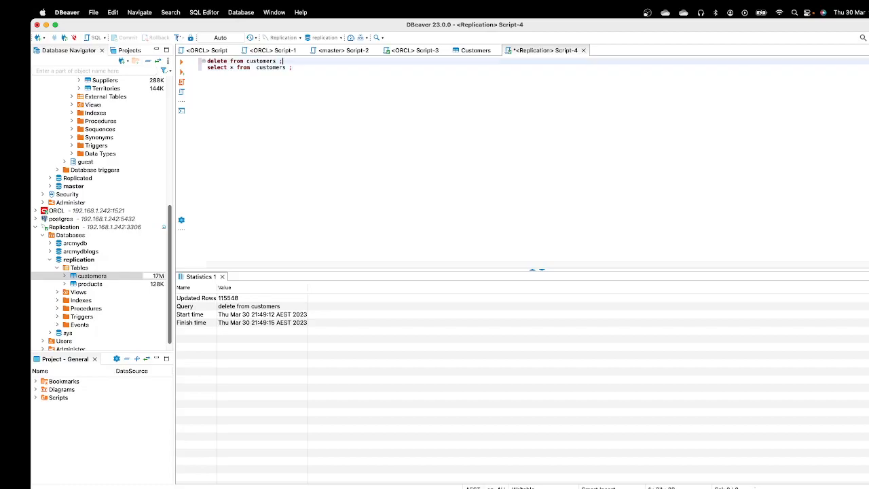
left_click_drag(304, 66, 206, 67)
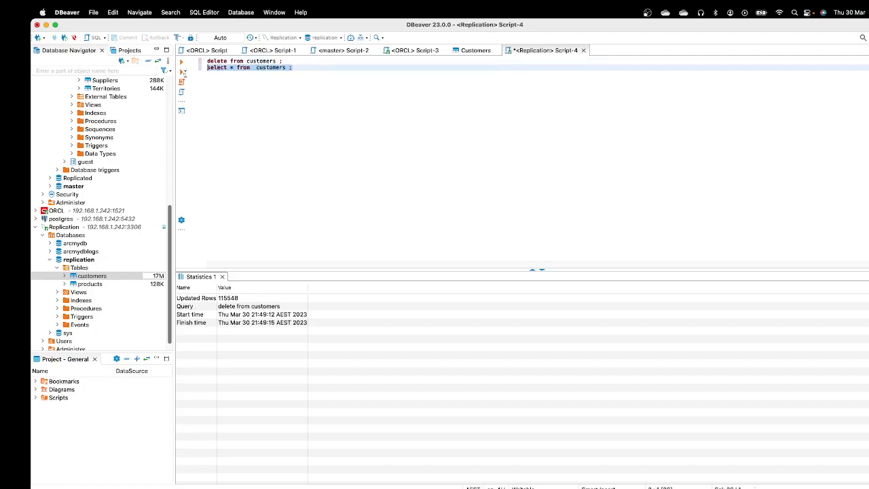
left_click(181, 62)
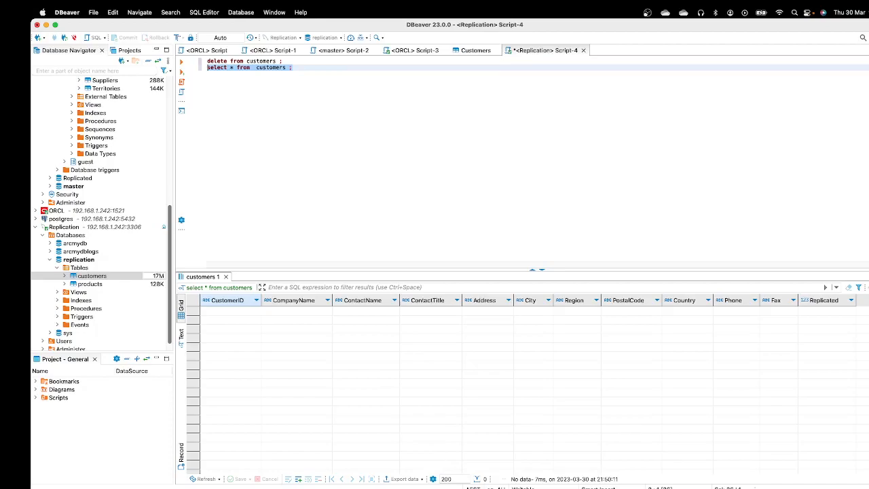
Switch to Arcckcloud in Safari, save the _DEMO: DATABASE REPLICATION orchestration, and run it, allowing the blocked pop-up window.
key("super+Tab")
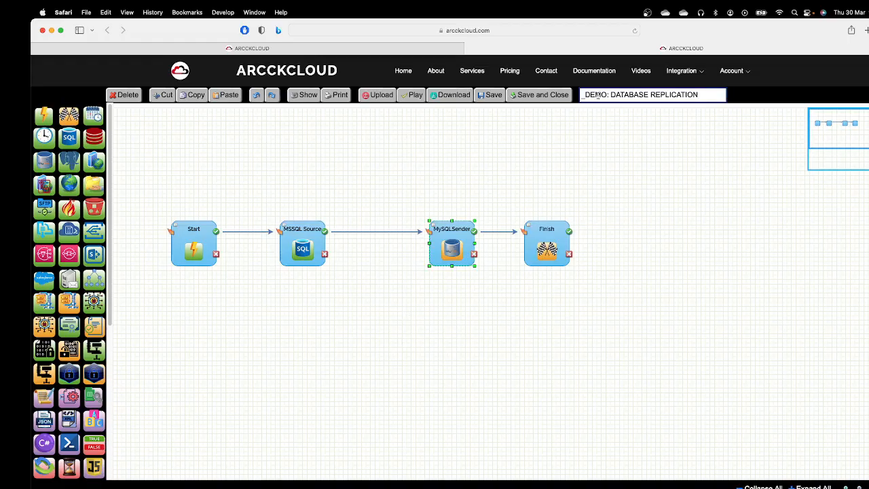
left_click(490, 95)
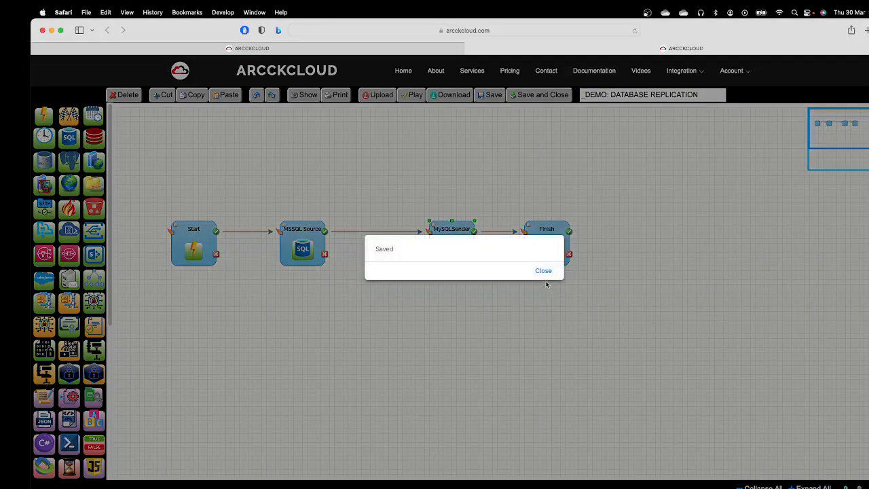
left_click(543, 271)
left_click(414, 96)
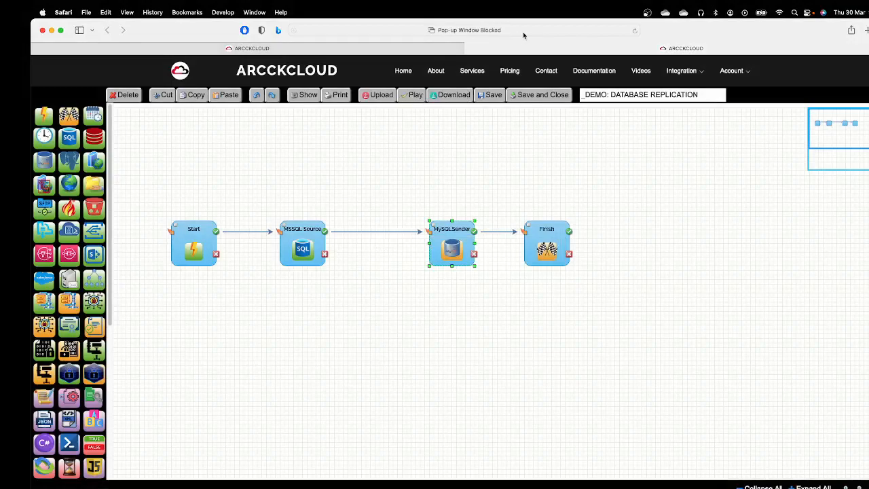
left_click(629, 34)
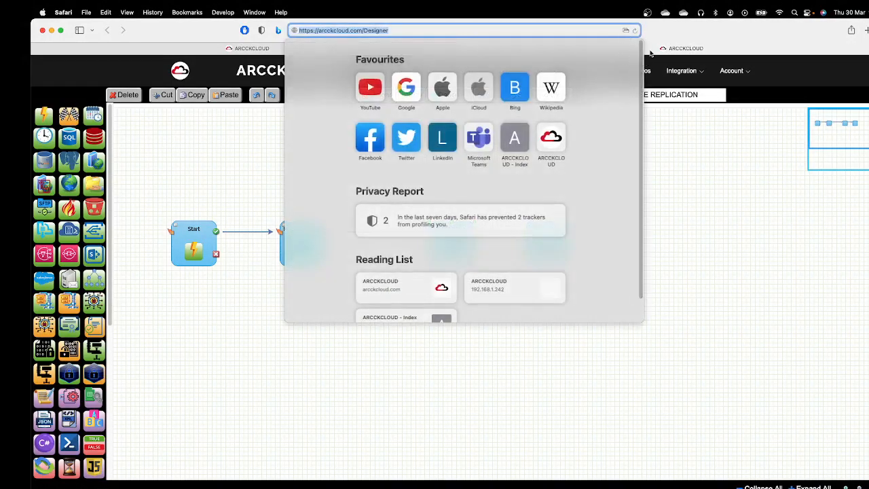
left_click(628, 31)
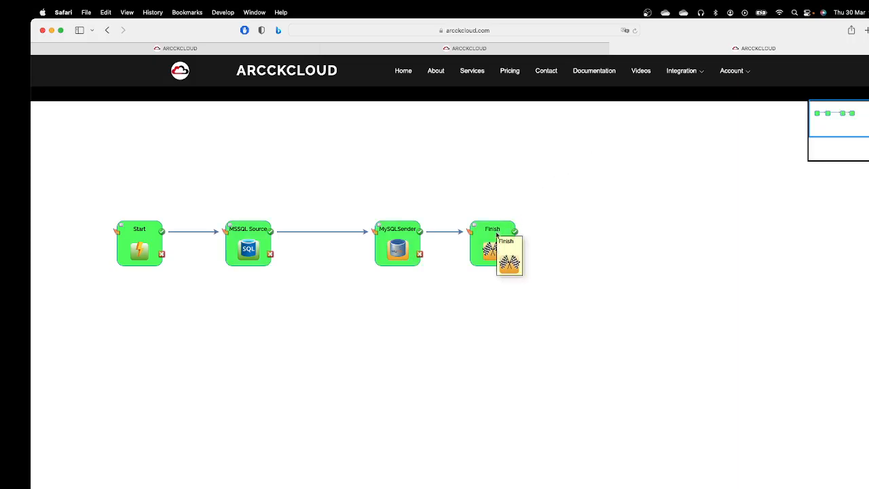
Examine the run's MSSQL Source output and the MySQLSender input and output in their properties.
double_click(250, 248)
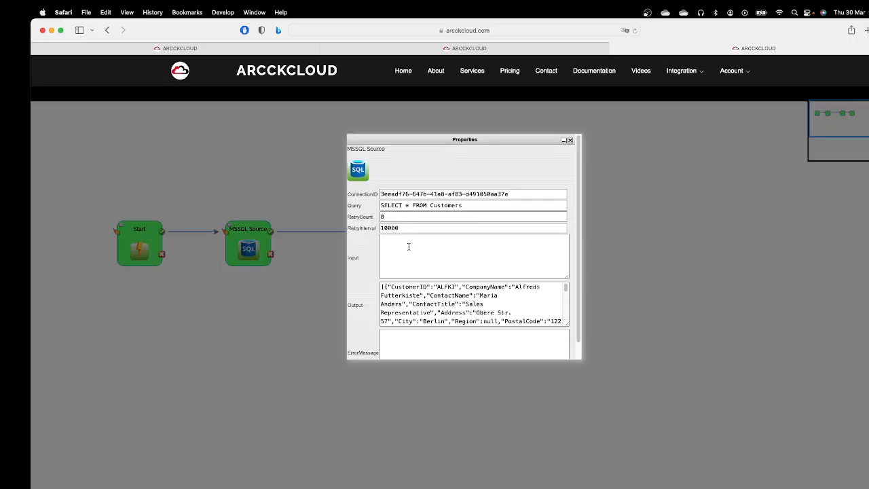
scroll(413, 247, "down", 1)
scroll(480, 302, "down", 5)
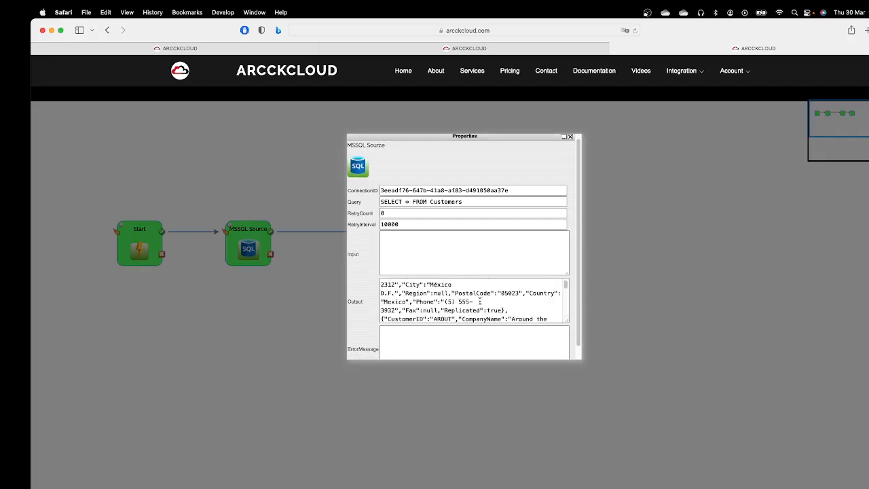
scroll(480, 303, "down", 15)
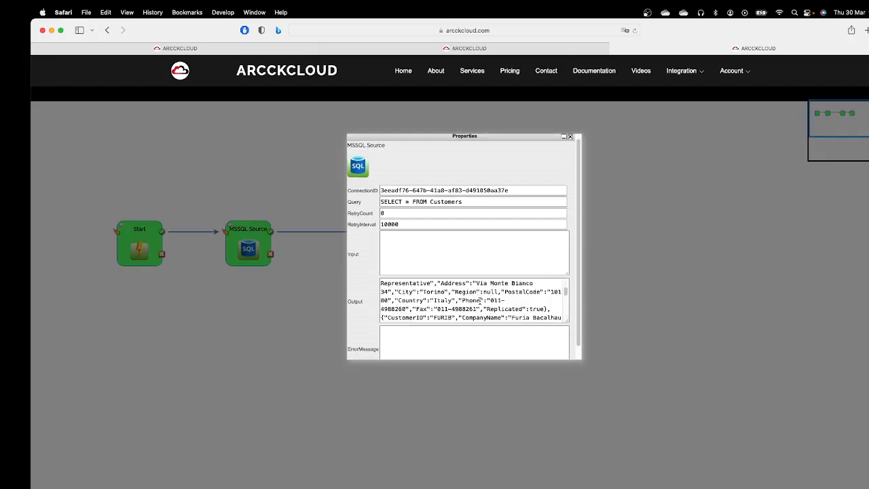
left_click(570, 136)
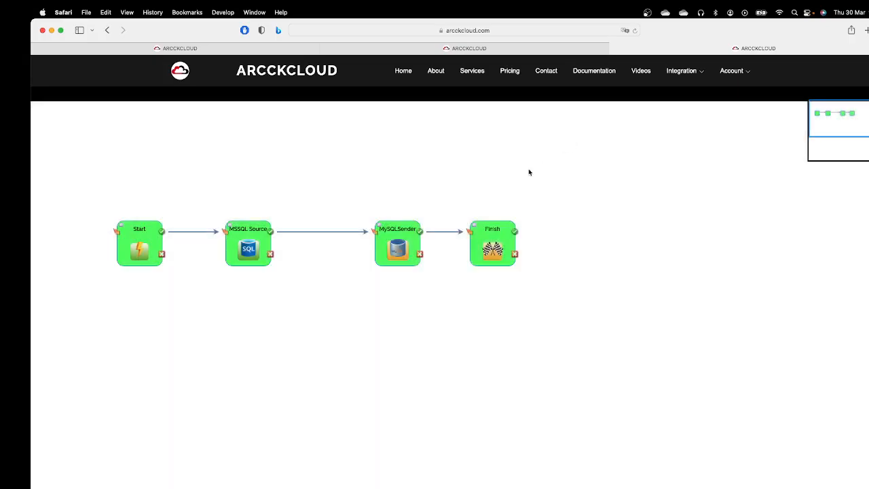
double_click(408, 249)
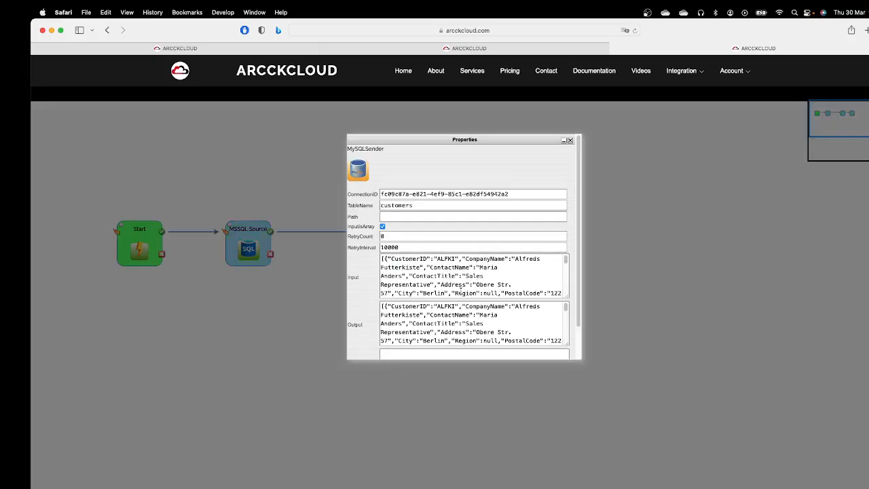
left_click(570, 140)
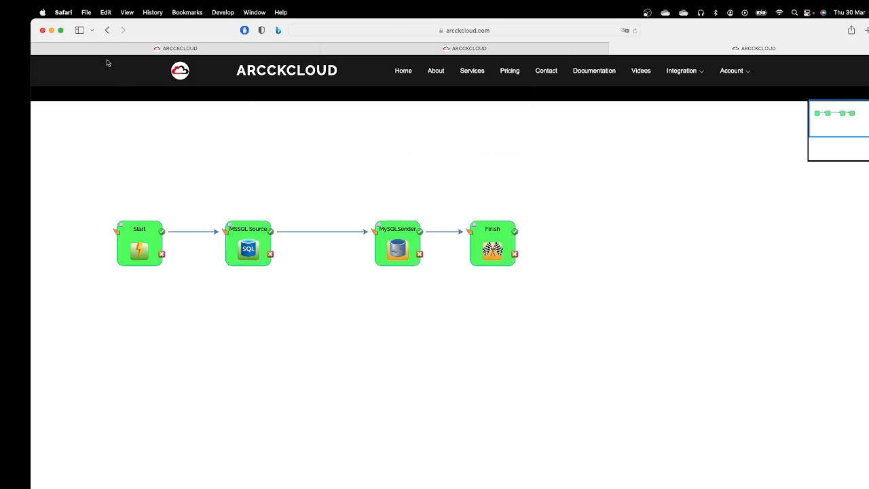
Go back to DBeaver and rerun only the select * from customers statement to check the replicated rows.
left_click(50, 30)
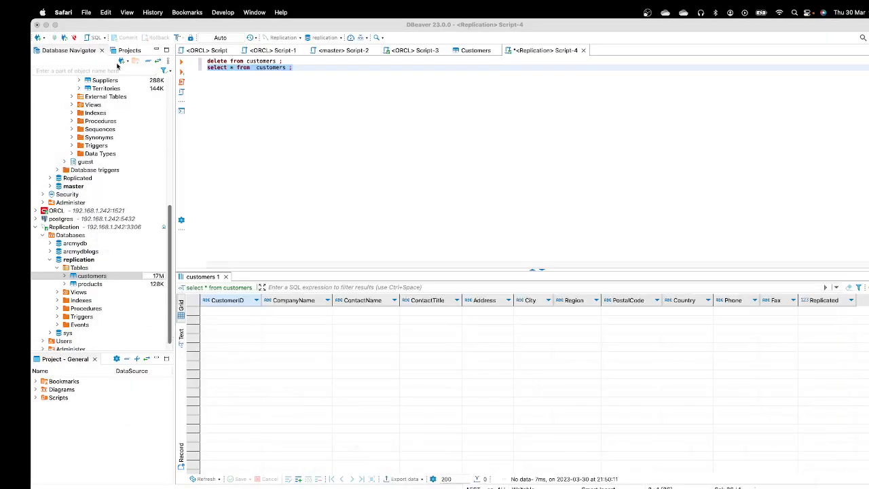
left_click(340, 133)
left_click_drag(332, 67, 207, 67)
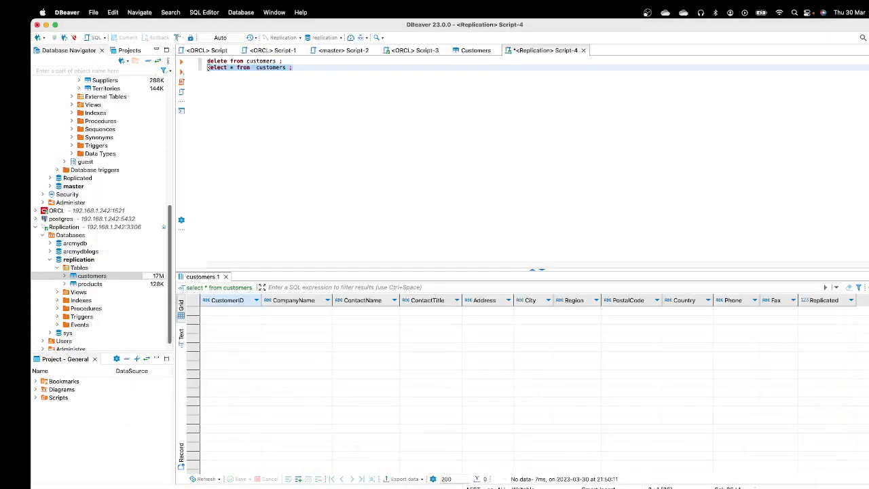
left_click(181, 63)
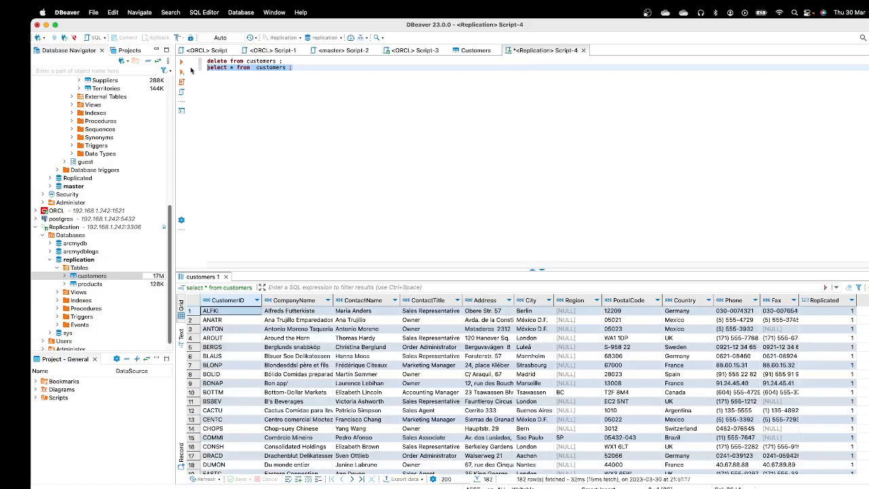
left_click(317, 99)
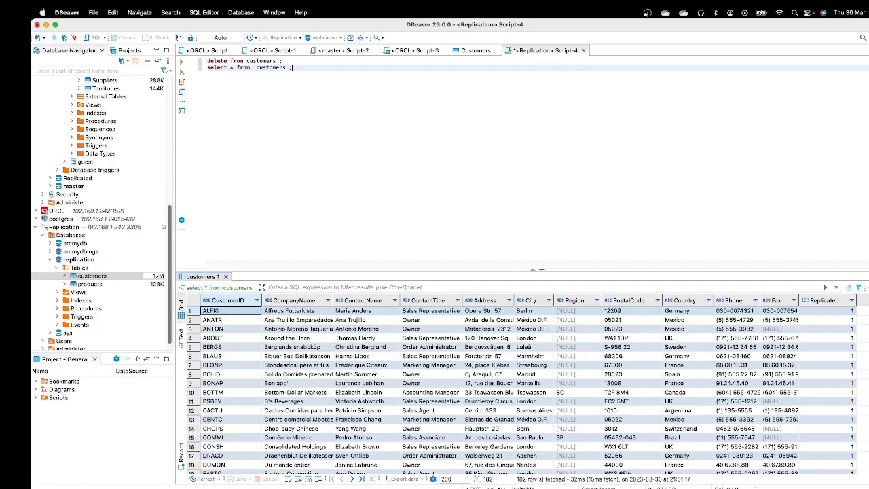
Return to the Arcckcloud designer, add a SimpleTimer component above the flow, and delete the connection between Start and MSSQL Source.
left_click(727, 488)
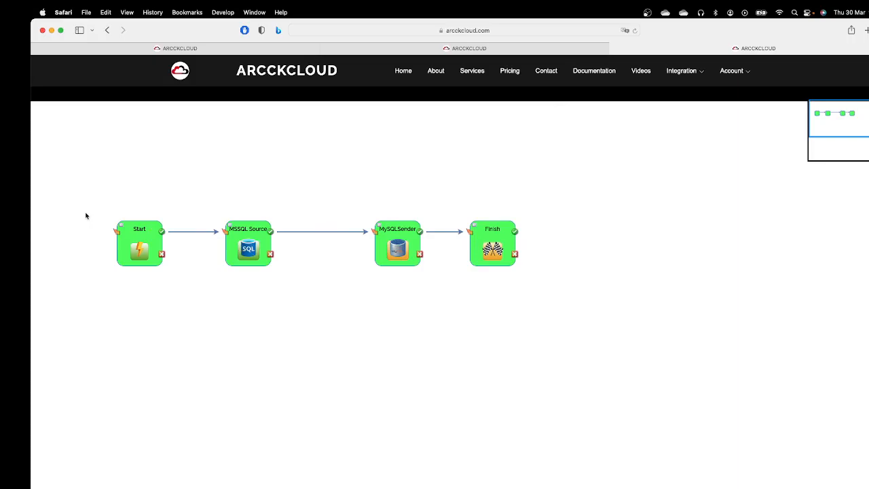
left_click(614, 49)
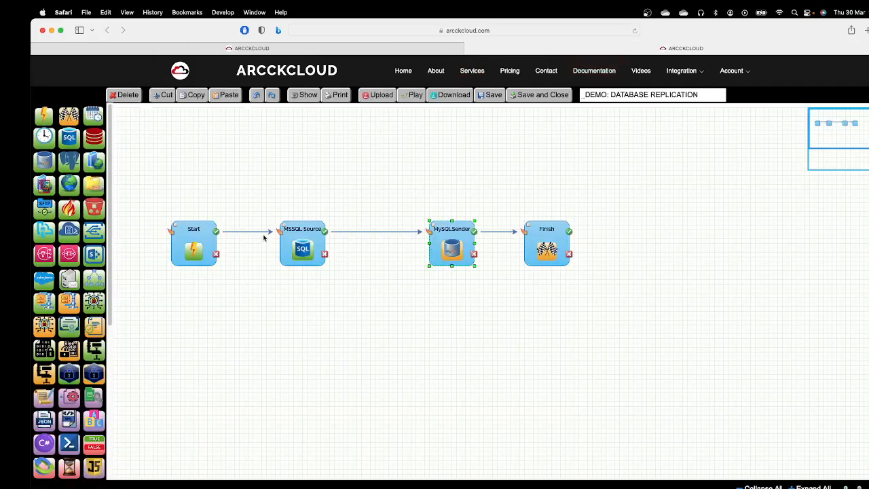
left_click(256, 231)
left_click_drag(39, 137, 258, 160)
left_click(249, 230)
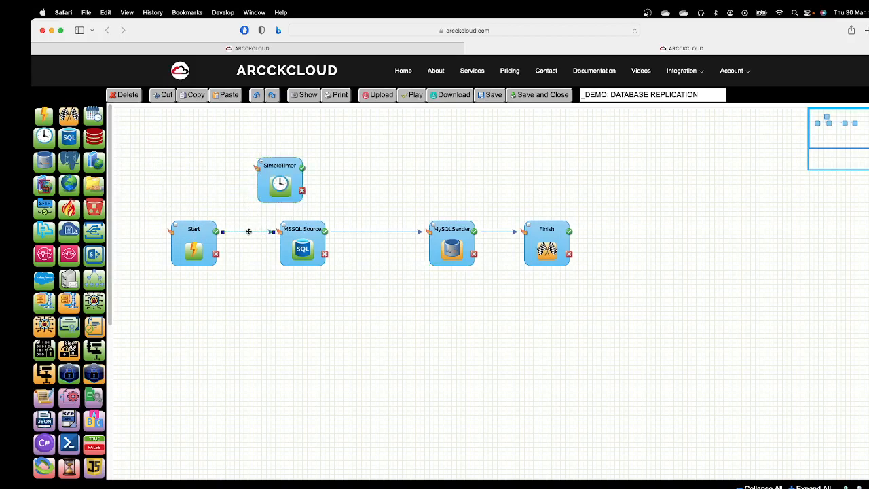
left_click(128, 95)
Shift MSSQL Source, MySQLSender and Finish along the flow to make room, and place SimpleTimer in line after Start.
left_click_drag(281, 233, 337, 242)
left_click_drag(287, 217, 652, 287)
left_click_drag(465, 236, 587, 238)
left_click_drag(283, 185, 311, 251)
left_click_drag(407, 203, 747, 300)
left_click_drag(649, 255, 621, 255)
Connect Start to SimpleTimer and SimpleTimer to MSSQL Source, and review the timer's properties.
left_click_drag(224, 233, 281, 233)
left_click(294, 239)
double_click(294, 239)
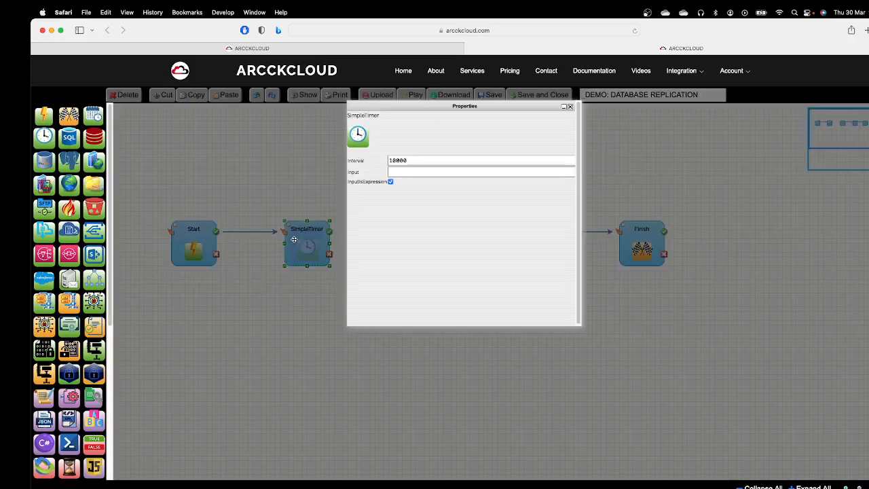
left_click(574, 104)
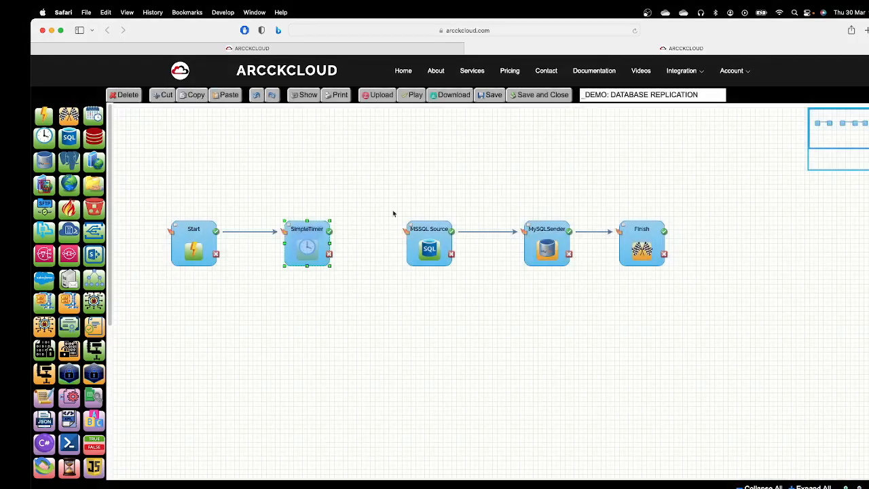
left_click_drag(330, 231, 406, 234)
double_click(309, 257)
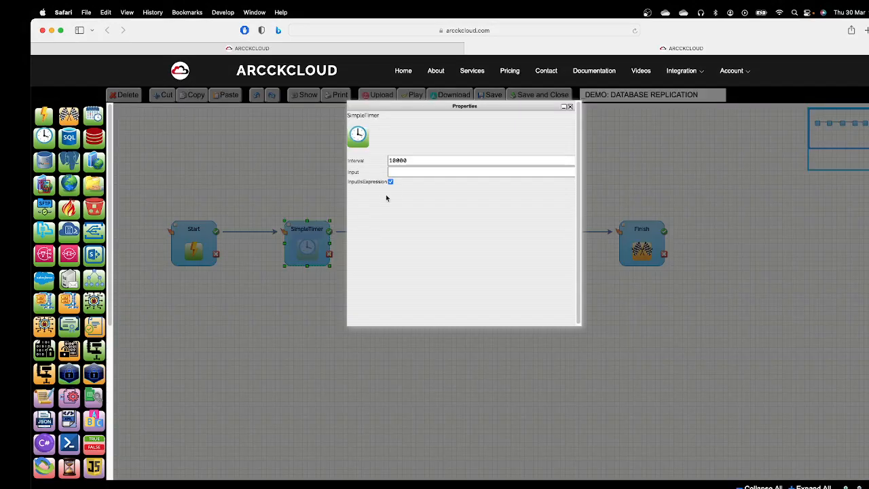
left_click(570, 107)
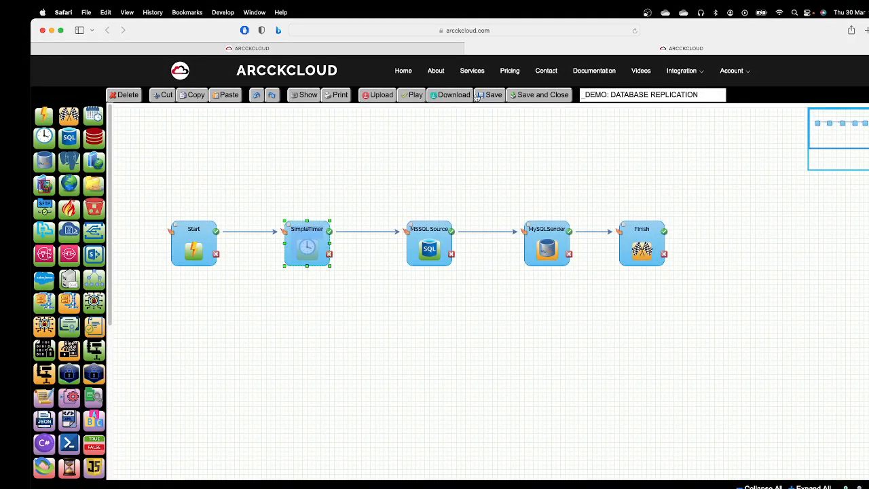
Save and close the orchestration, deploy _DEMO: DATABASE REPLICATION to the ARCKING server, and refresh the instance status.
left_click(526, 96)
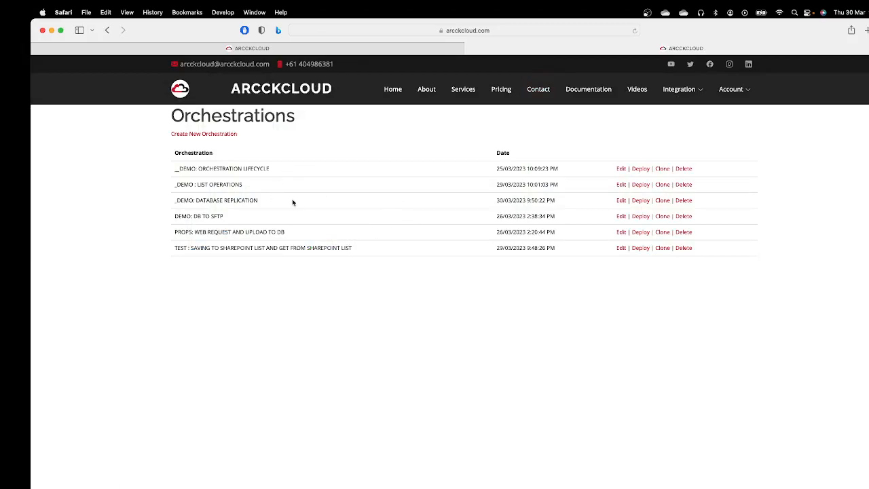
left_click(640, 200)
left_click(189, 219)
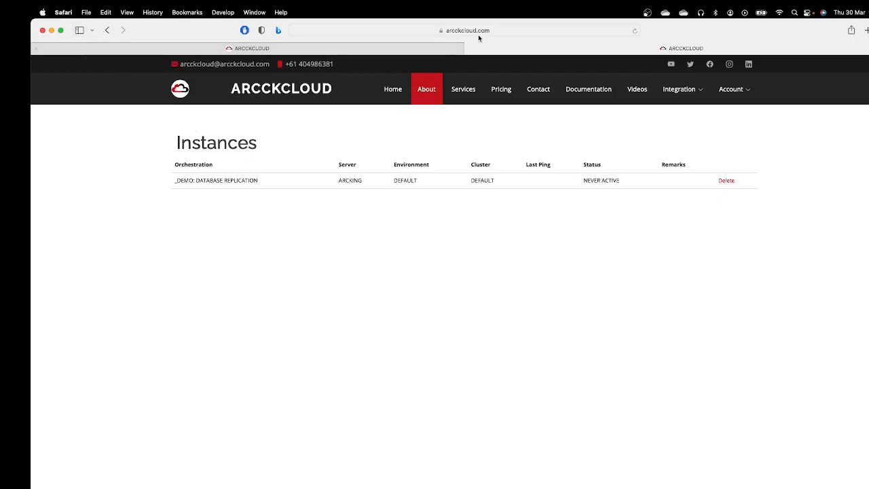
left_click(634, 31)
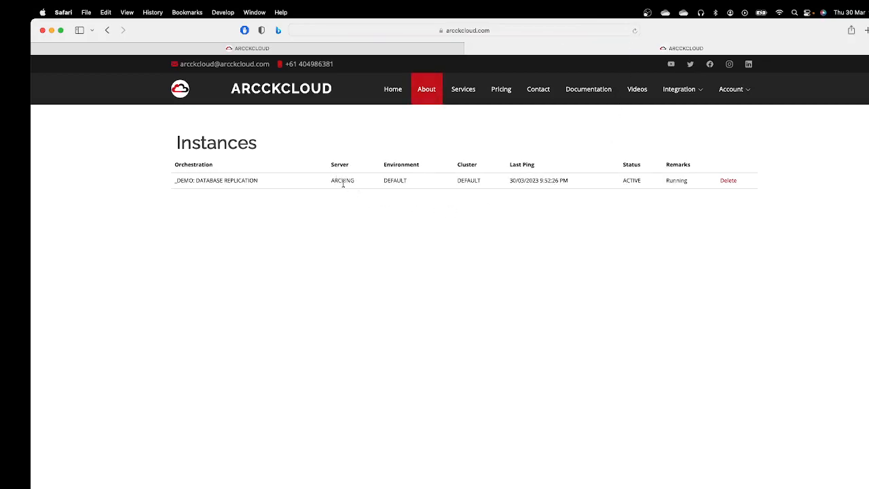
Open all logs and refresh them to check the deployed orchestration's timed executions.
mouse_move(681, 91)
mouse_move(719, 193)
left_click(759, 197)
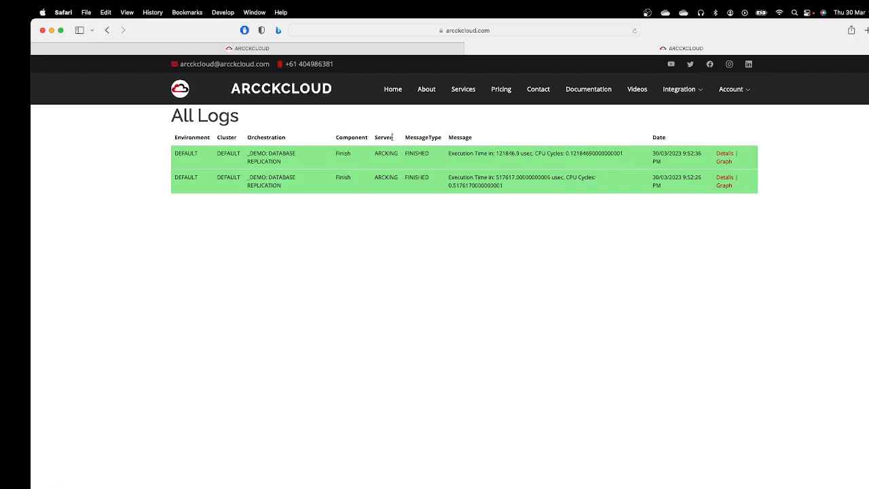
left_click(636, 30)
left_click(635, 32)
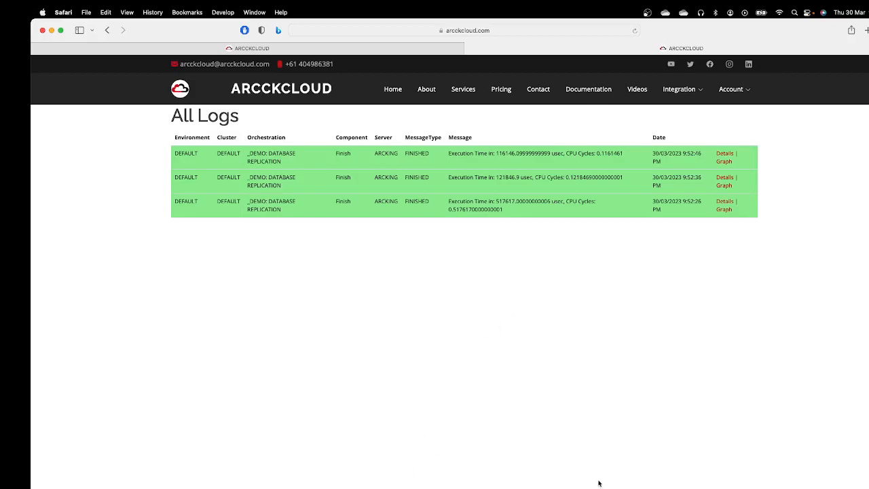
Switch to DBeaver, change the MySQL customers query to select count(1) from customers, and execute only that statement.
key("super+Tab")
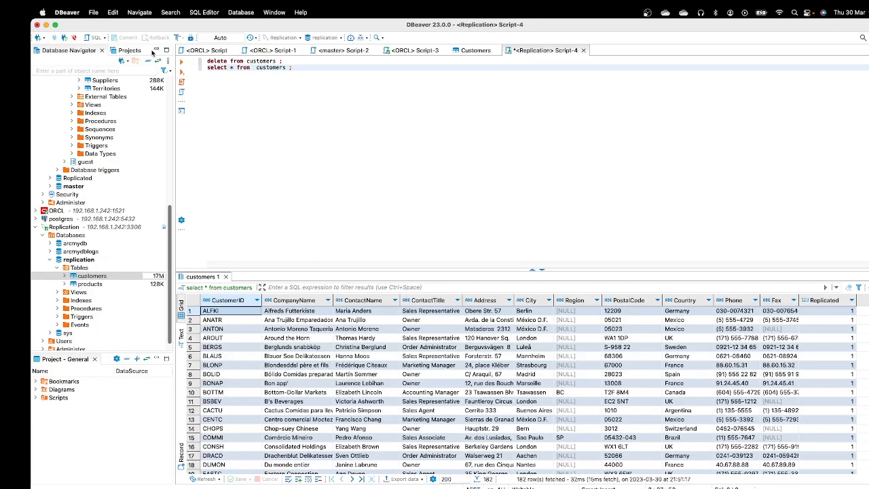
double_click(231, 68)
type("COU")
key("BackSpace")
key("BackSpace")
key("BackSpace")
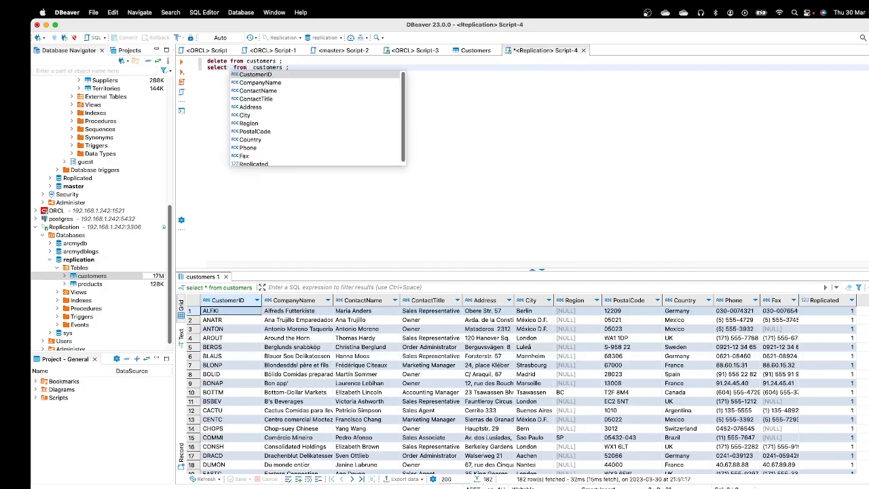
type("count")
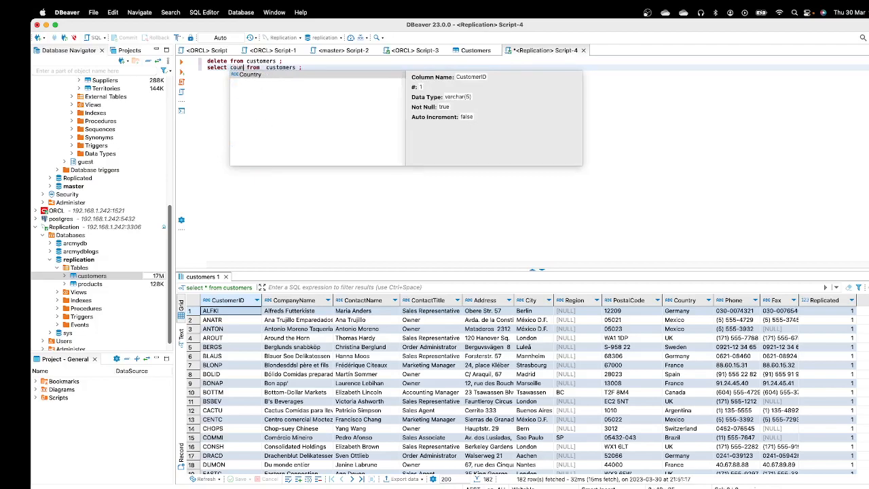
type("(1")
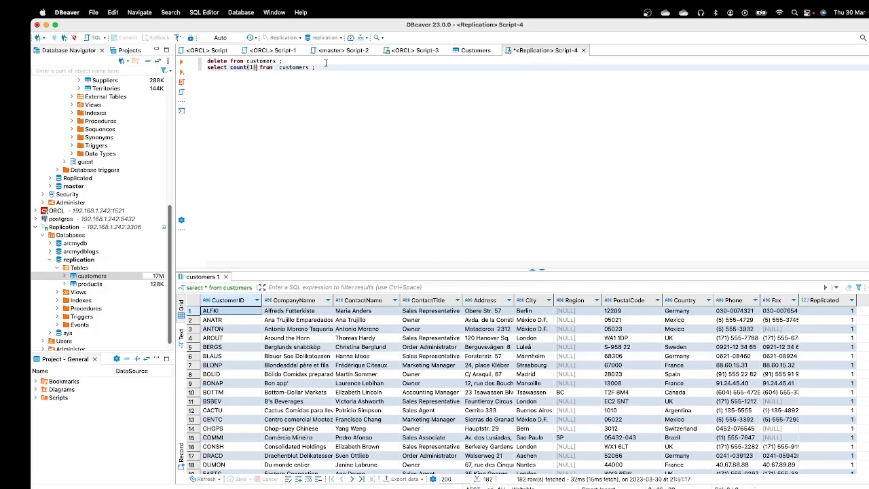
left_click_drag(325, 67, 182, 64)
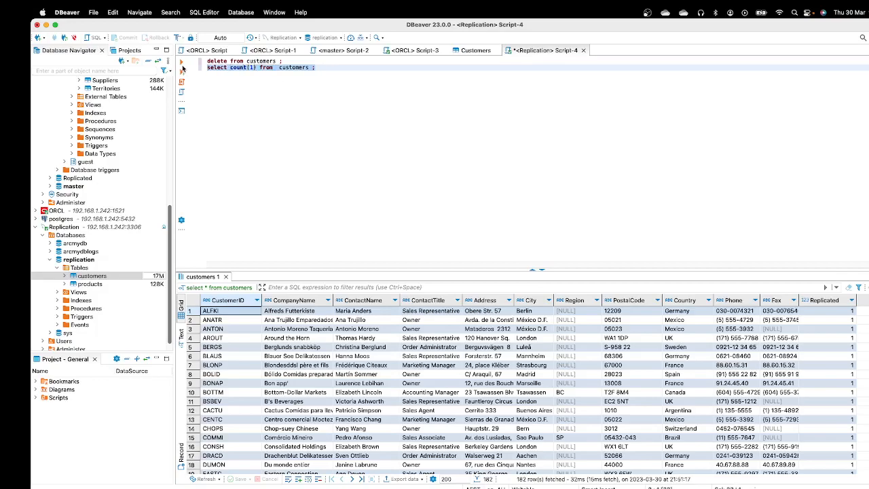
left_click(182, 63)
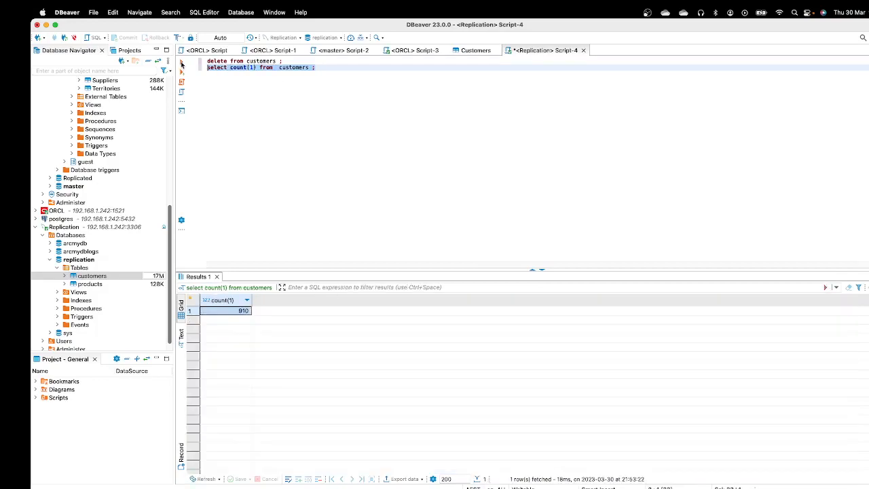
Rerun the customers row count repeatedly to monitor how the timed replication adds rows to the MySQL table.
left_click(181, 63)
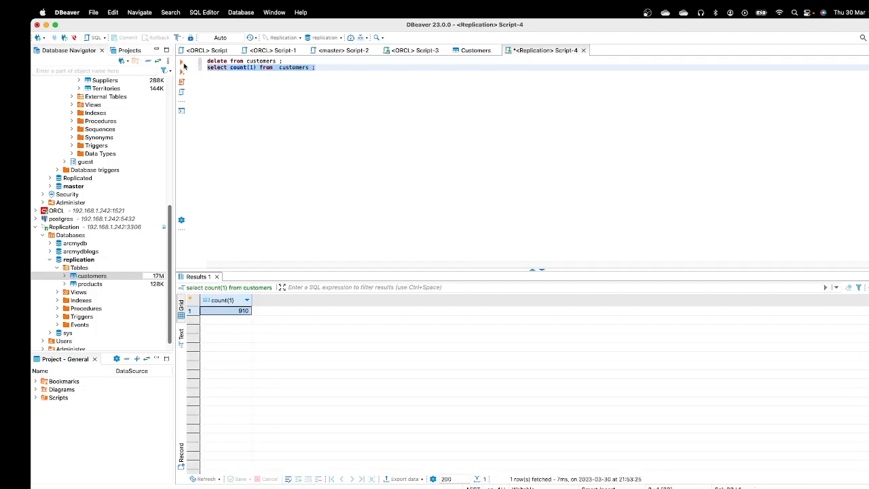
left_click(181, 63)
left_click(182, 64)
left_click(181, 64)
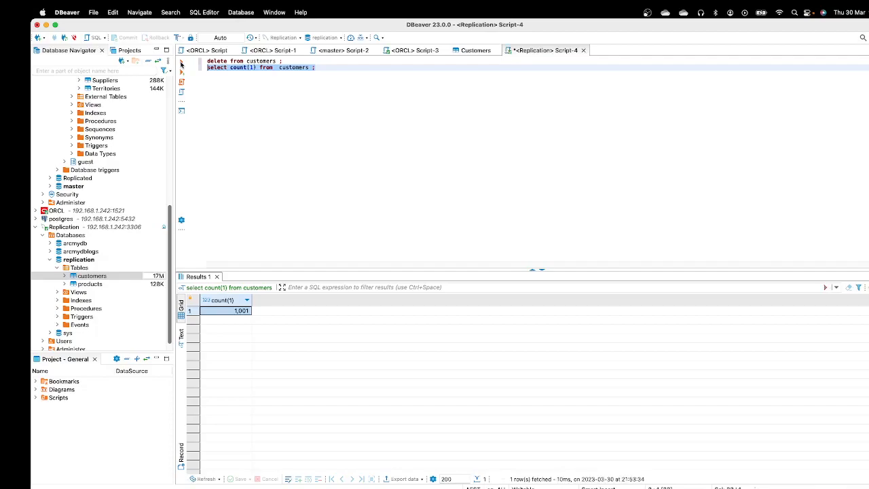
left_click(183, 64)
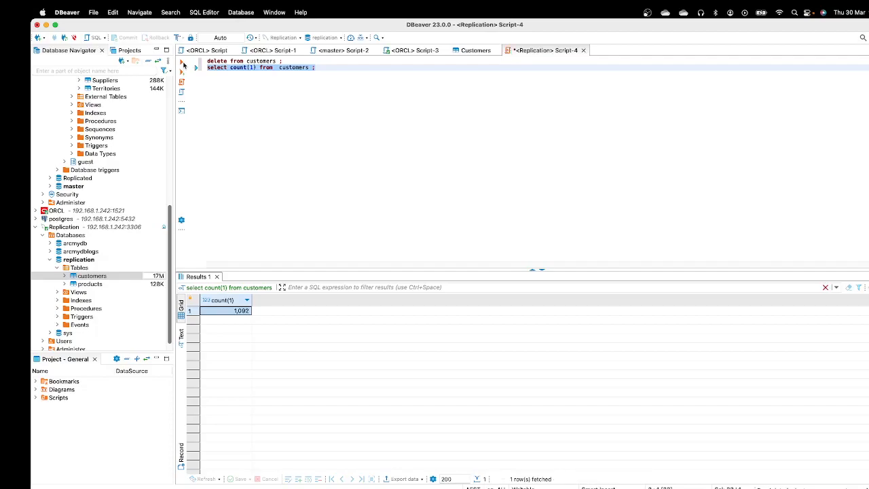
left_click(183, 64)
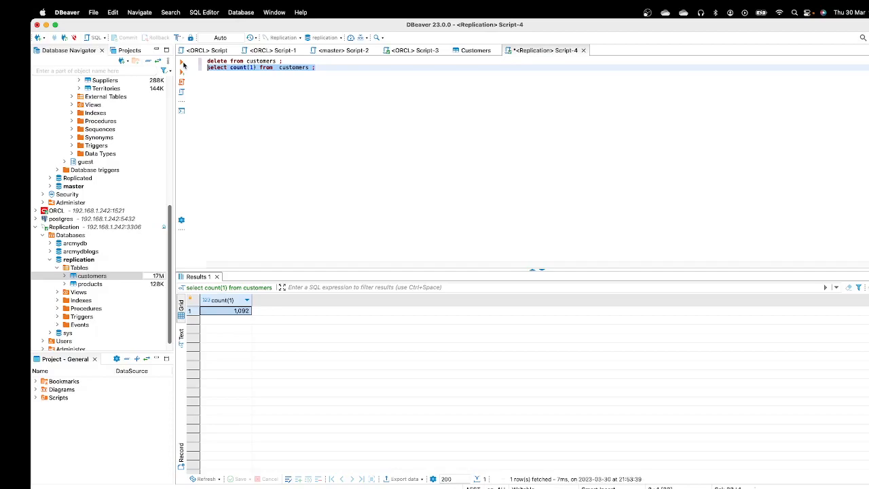
left_click(182, 65)
left_click(182, 64)
left_click(183, 64)
left_click(183, 64)
left_click(182, 64)
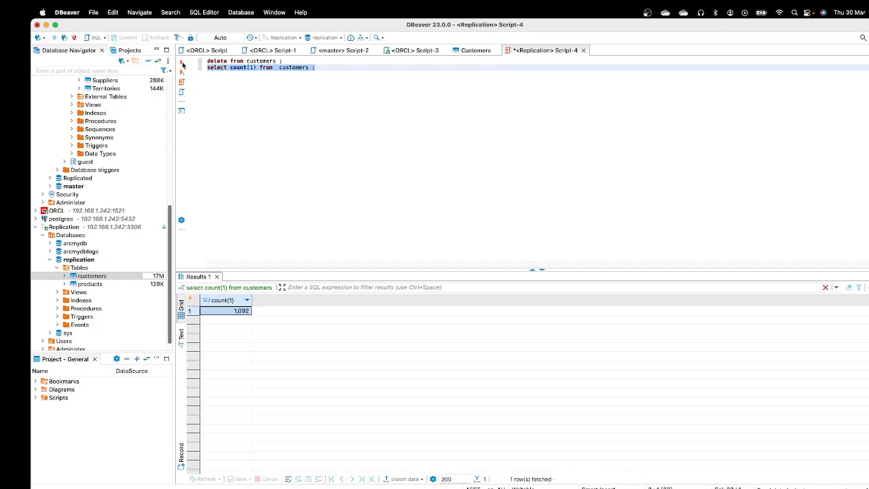
left_click(183, 64)
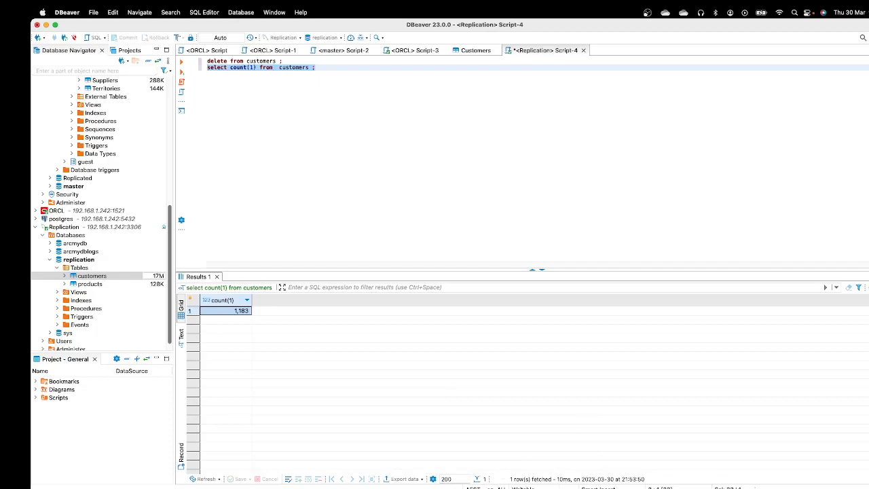
Switch back to Arcckcloud in Safari and delete the _DEMO: DATABASE REPLICATION orchestration instance on the ARCKING server.
key("super+Tab")
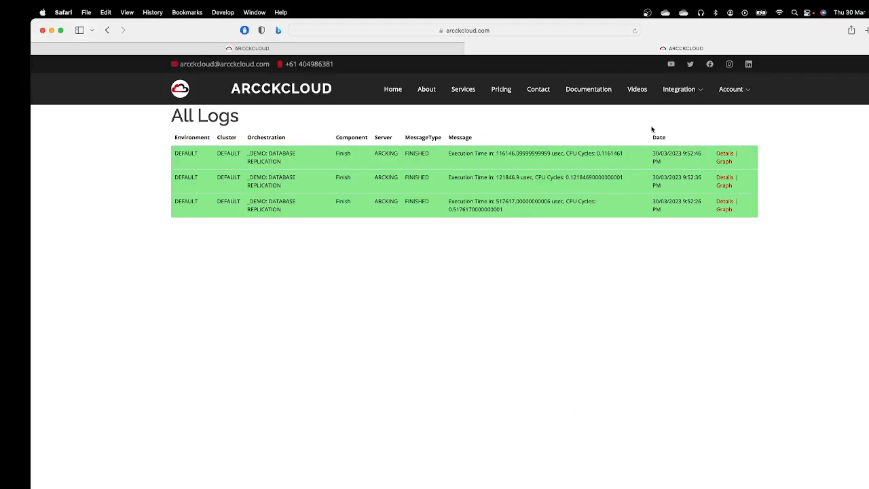
mouse_move(674, 101)
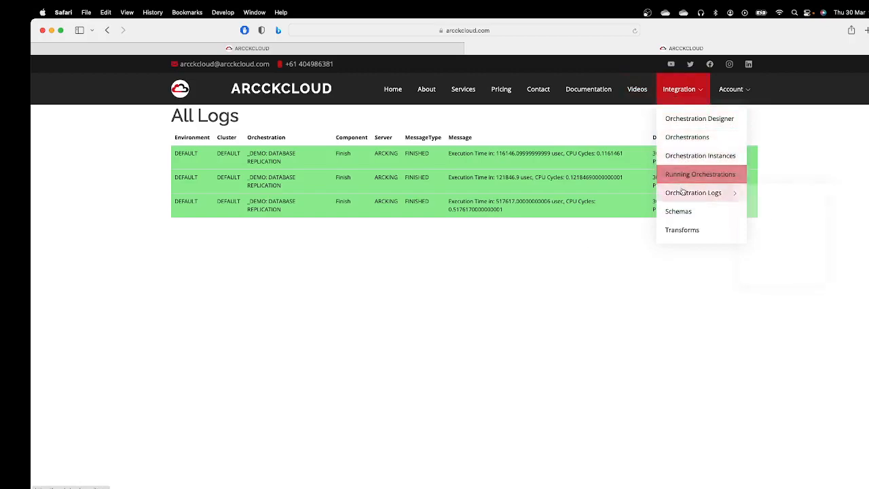
left_click(691, 155)
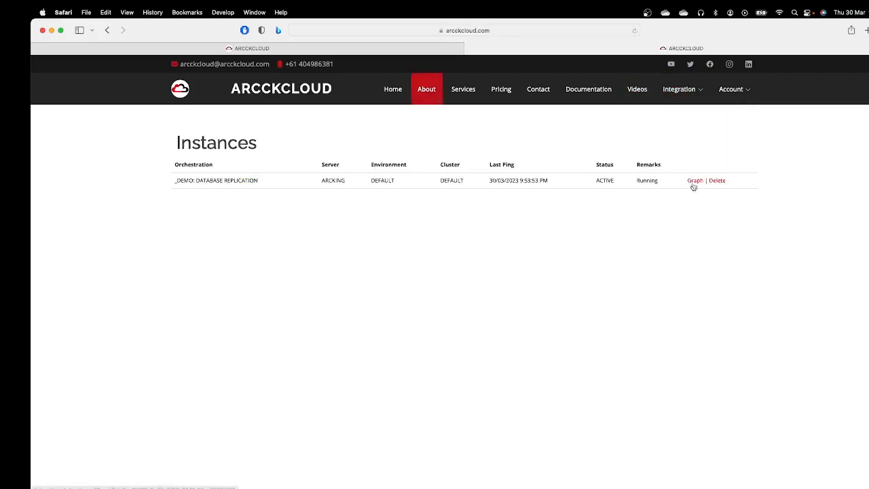
left_click(716, 181)
left_click(201, 234)
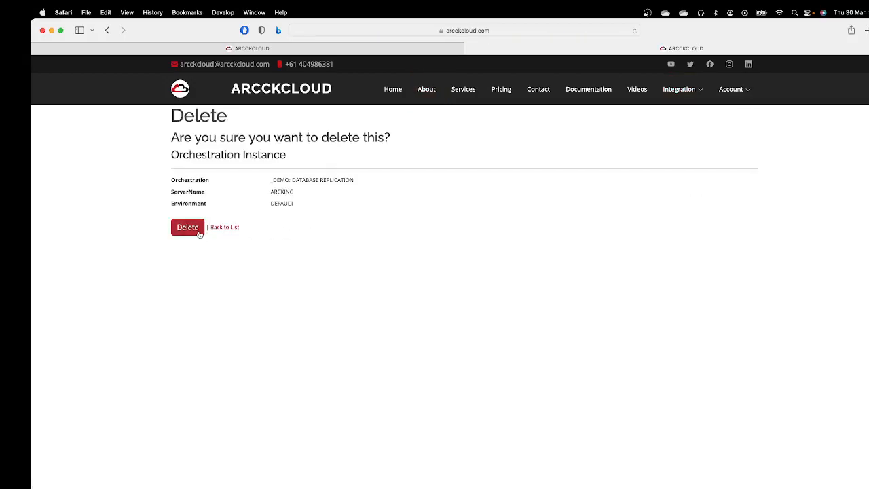